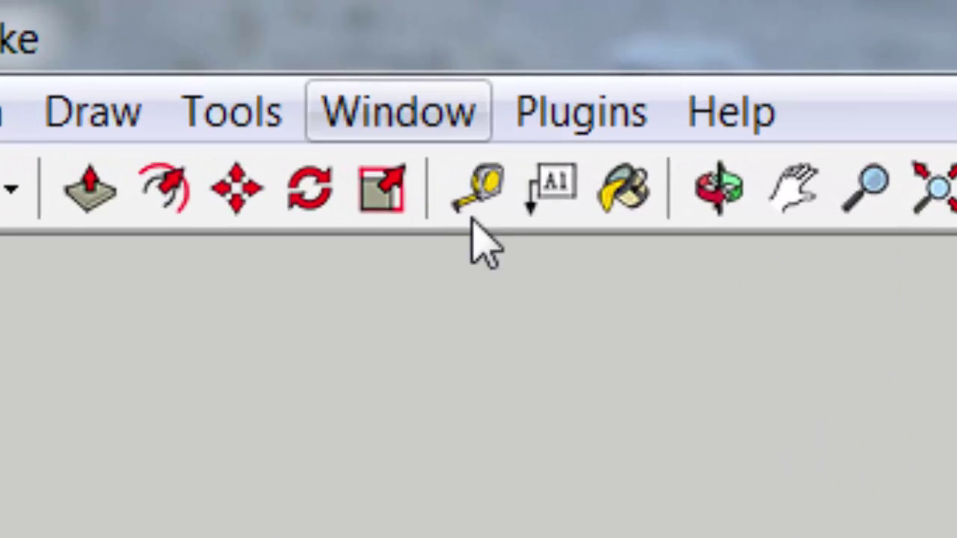
Draw a rectangle on the ground plane starting at the origin and push/pull it up about 3' 6 3/8" into a box
key(q)
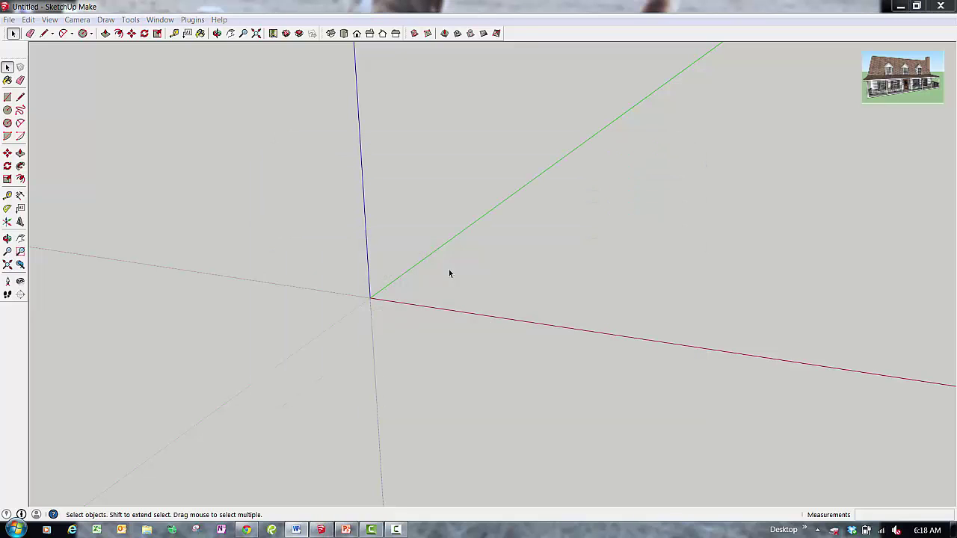
key(r)
click(371, 297)
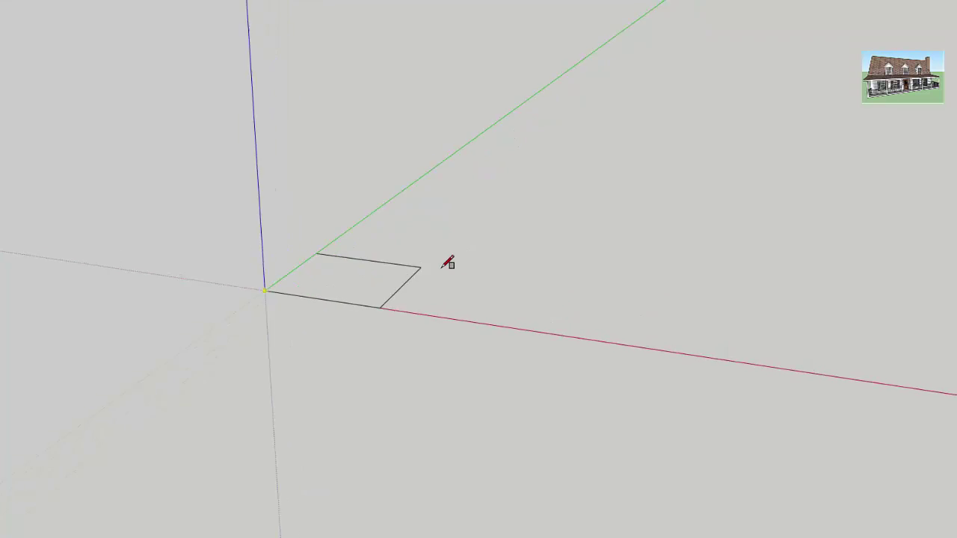
click(446, 287)
key(p)
click(278, 291)
click(347, 175)
key(space)
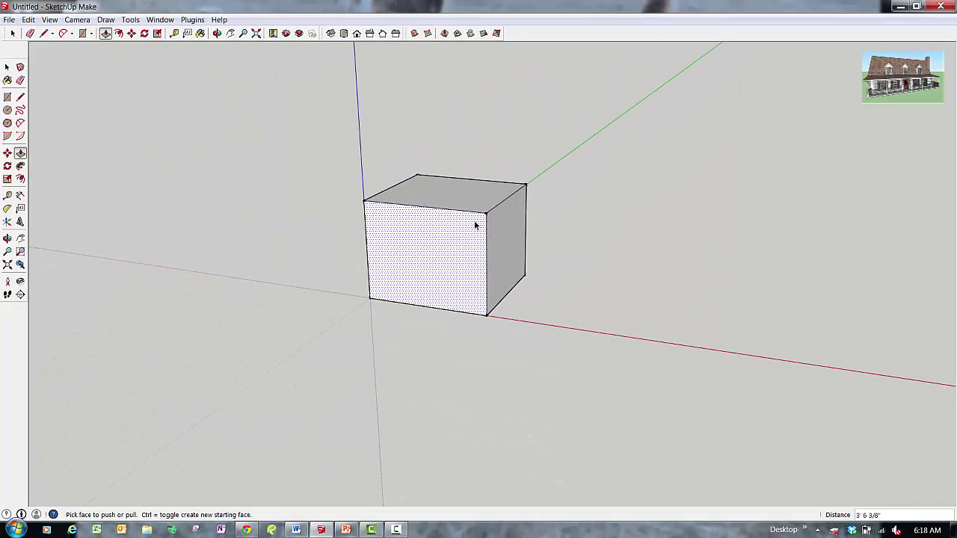
key(space)
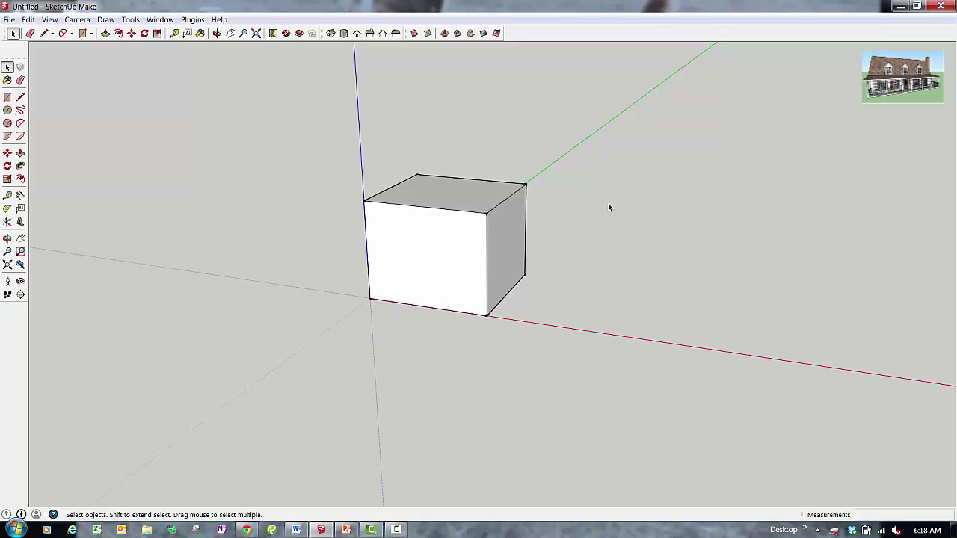
Select the whole box with all of its faces and edges for scaling
click(440, 251)
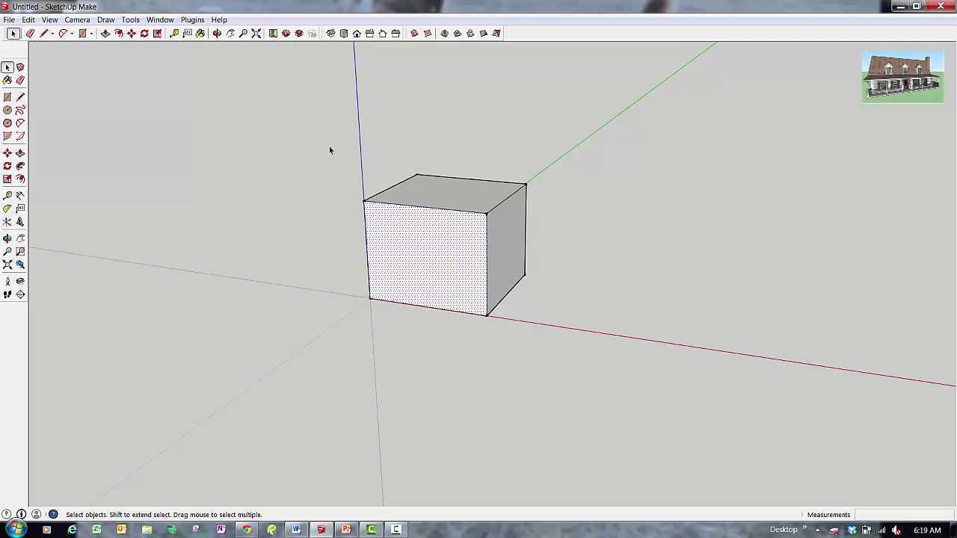
drag(317, 144, 604, 349)
click(603, 297)
key(s)
mouse_move(486, 266)
mouse_down()
mouse_move(551, 269)
mouse_move(482, 263)
mouse_up()
key(space)
drag(303, 137, 598, 357)
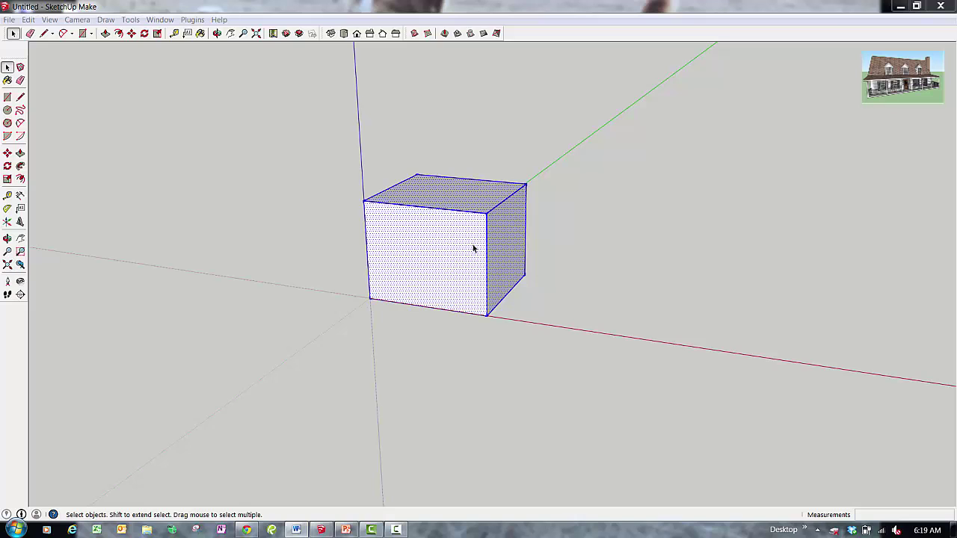
click(541, 226)
key(s)
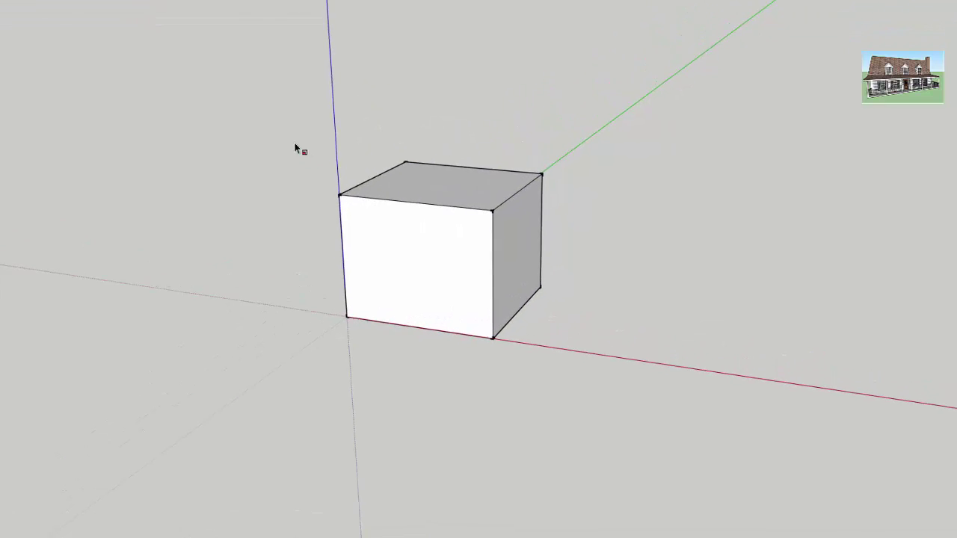
drag(294, 121, 627, 374)
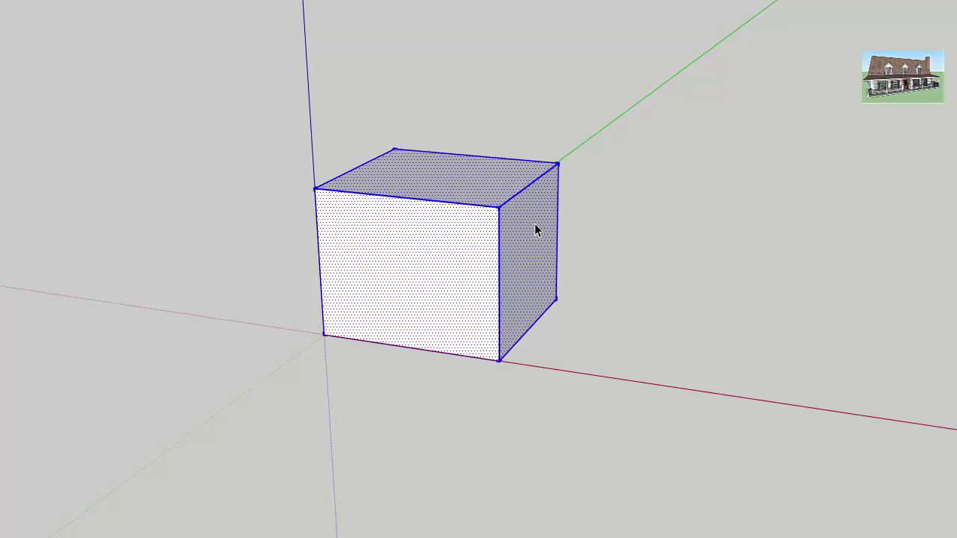
Try to scale the selected box uniformly from its upper rear corner grip about the opposite point
mouse_move(533, 232)
middle_down()
mouse_move(643, 222)
mouse_move(532, 221)
mouse_move(519, 231)
mouse_move(534, 226)
middle_up()
key(s)
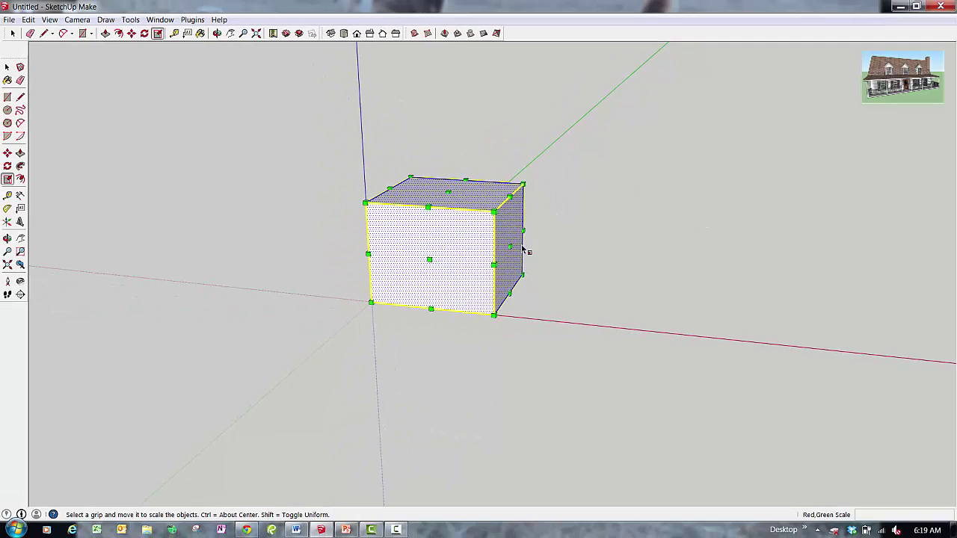
middle_drag(521, 245, 472, 263)
key(o)
key(s)
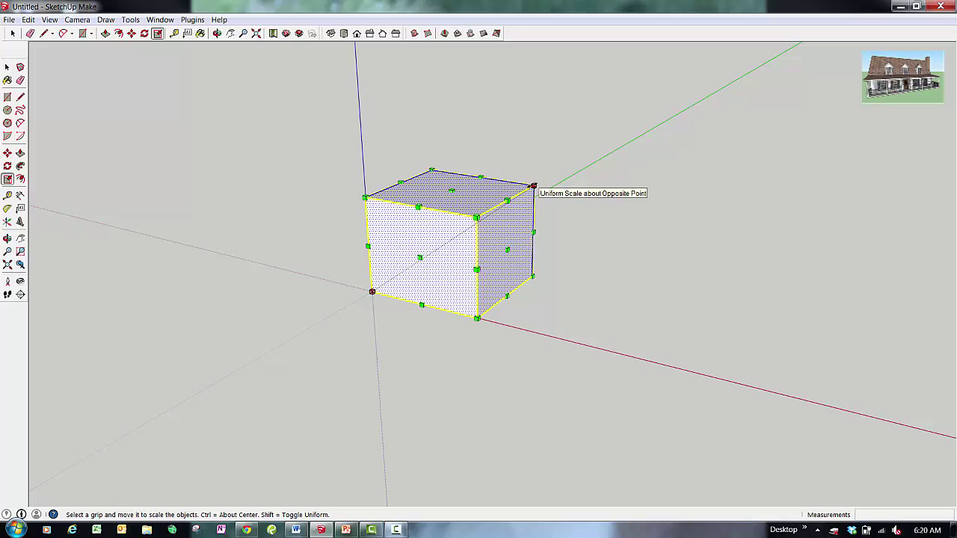
drag(533, 185, 549, 207)
key(space)
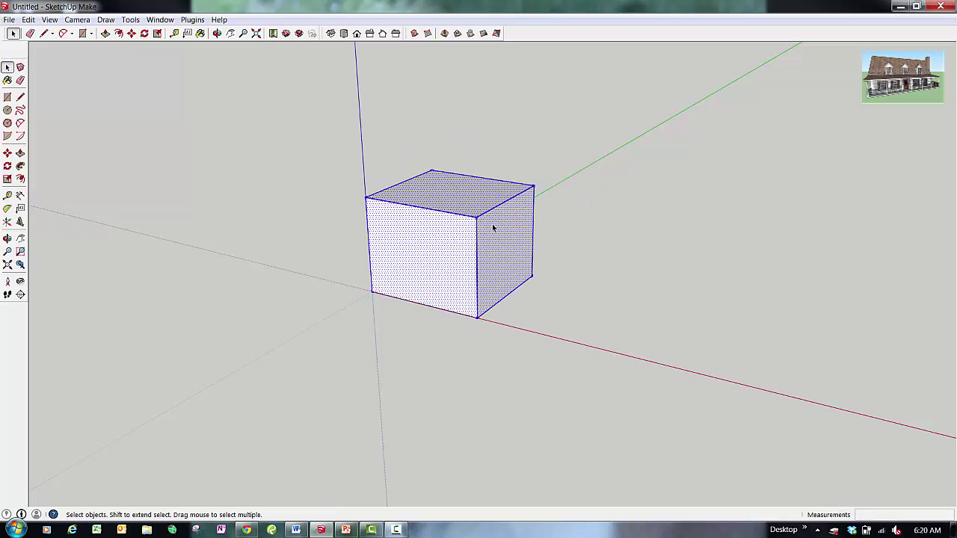
Reselect the whole box and try to scale its height along the blue axis with the top face's centre grip
middle_drag(445, 235, 481, 205)
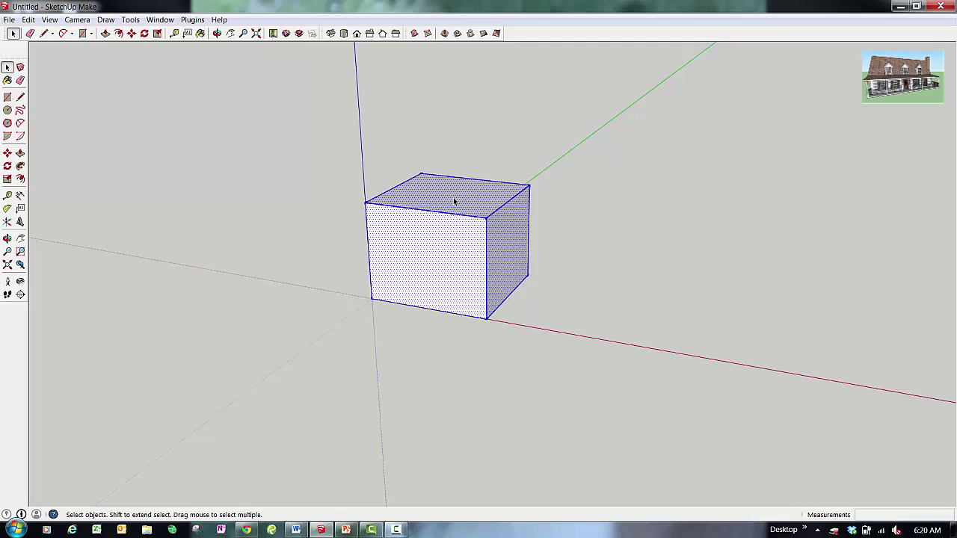
drag(324, 149, 605, 338)
key(s)
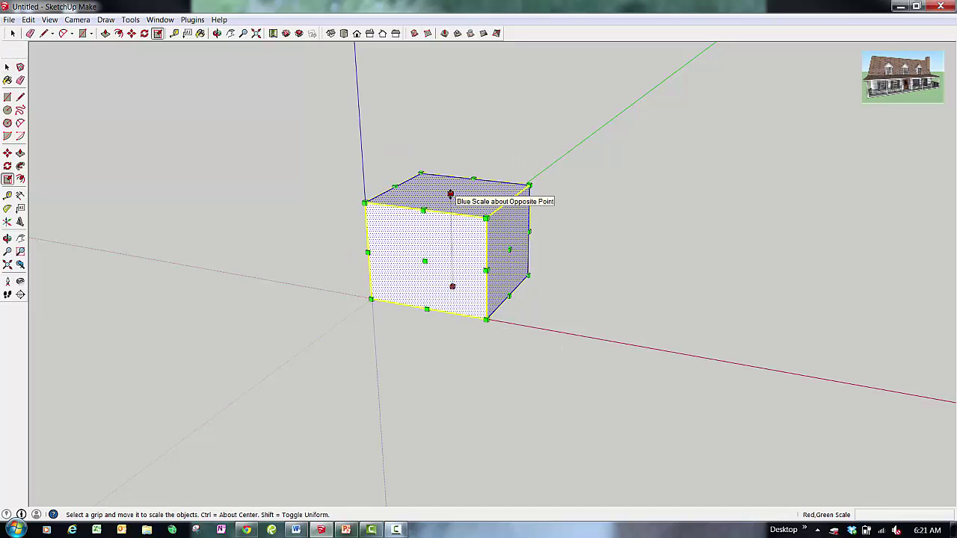
click(450, 194)
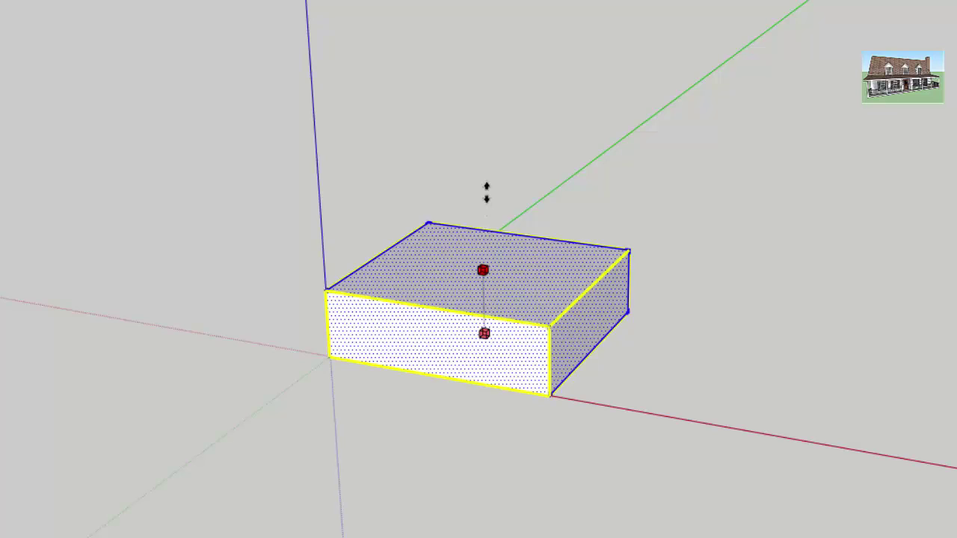
click(489, 158)
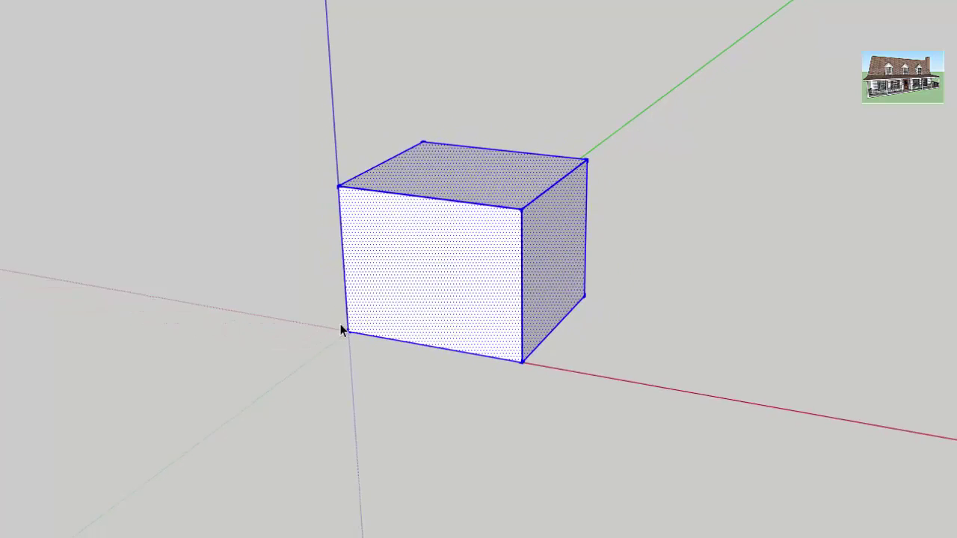
key(space)
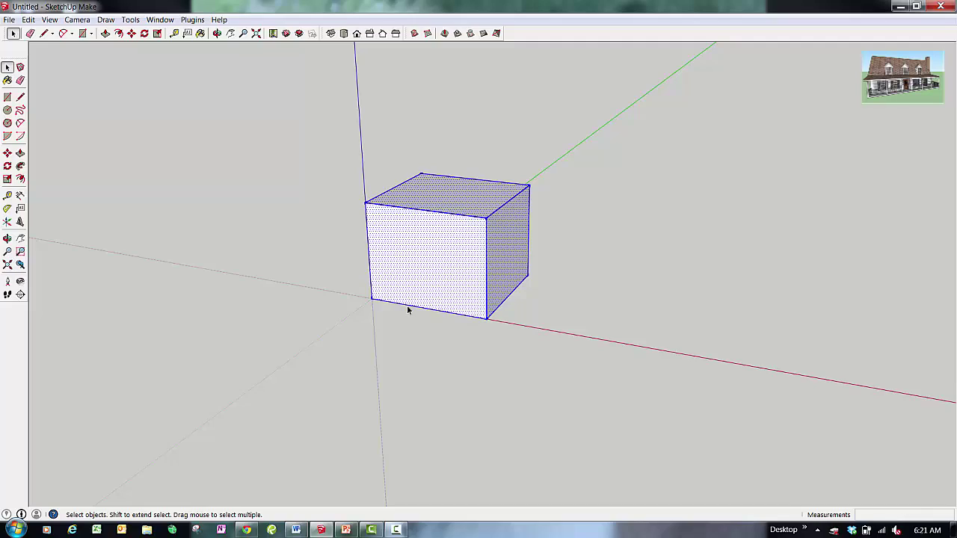
Try to scale the box along the blue, red and green axes in turn using its face-centre grips
key(s)
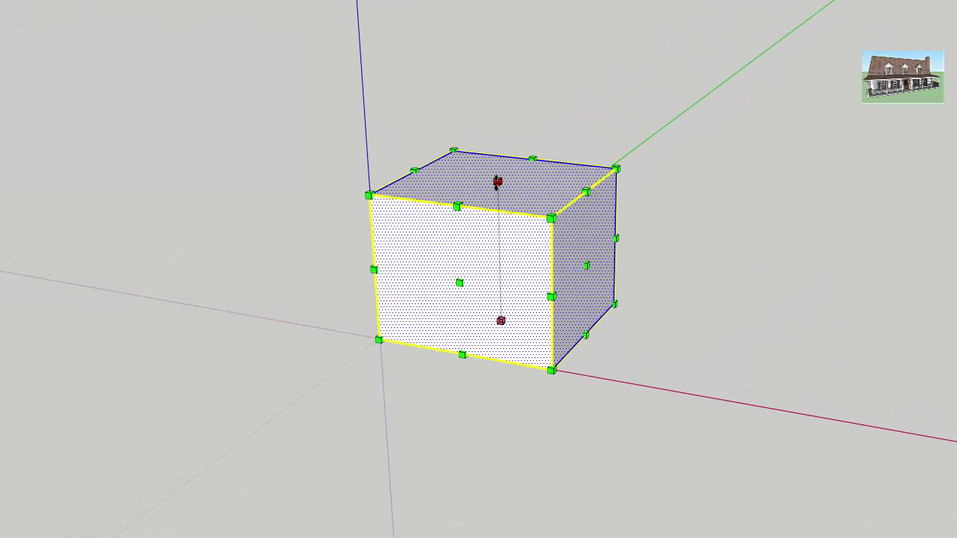
click(497, 182)
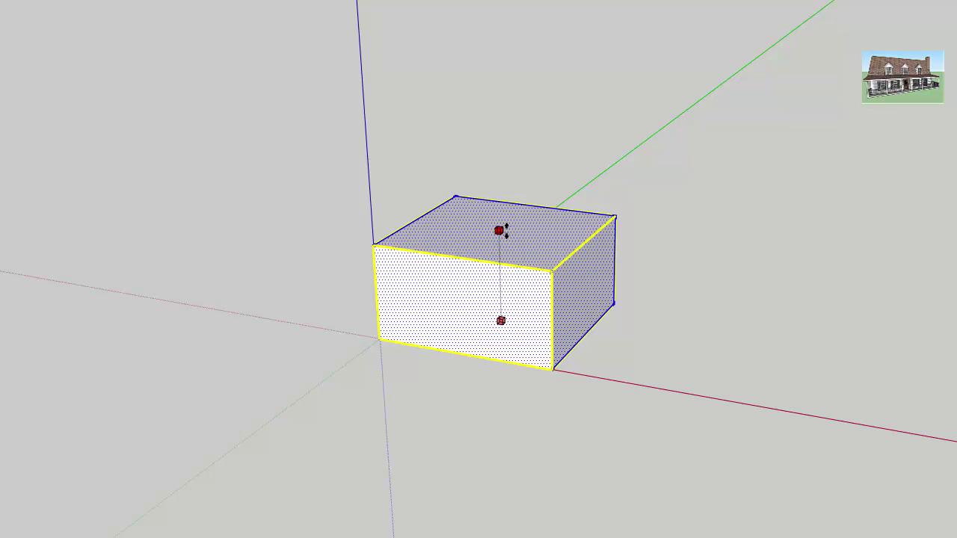
click(573, 272)
click(586, 267)
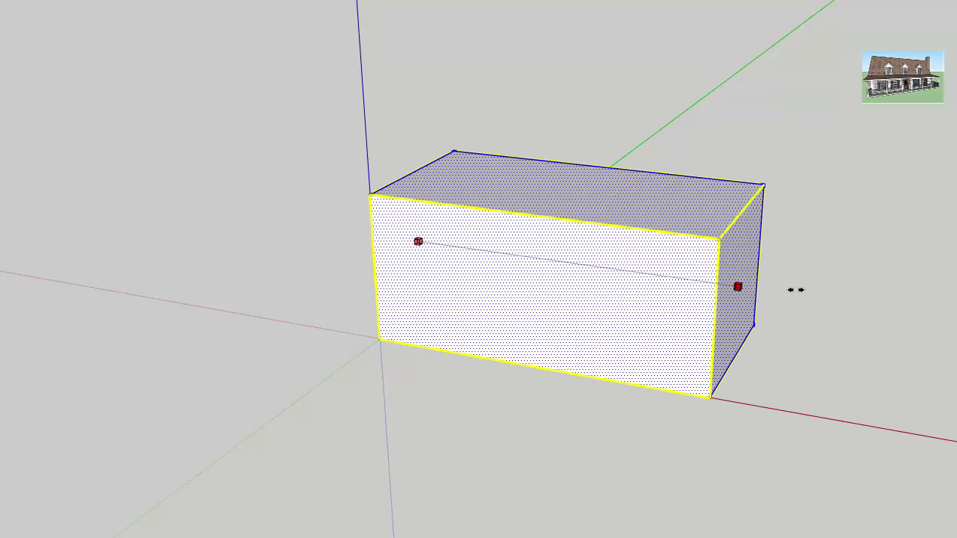
click(581, 279)
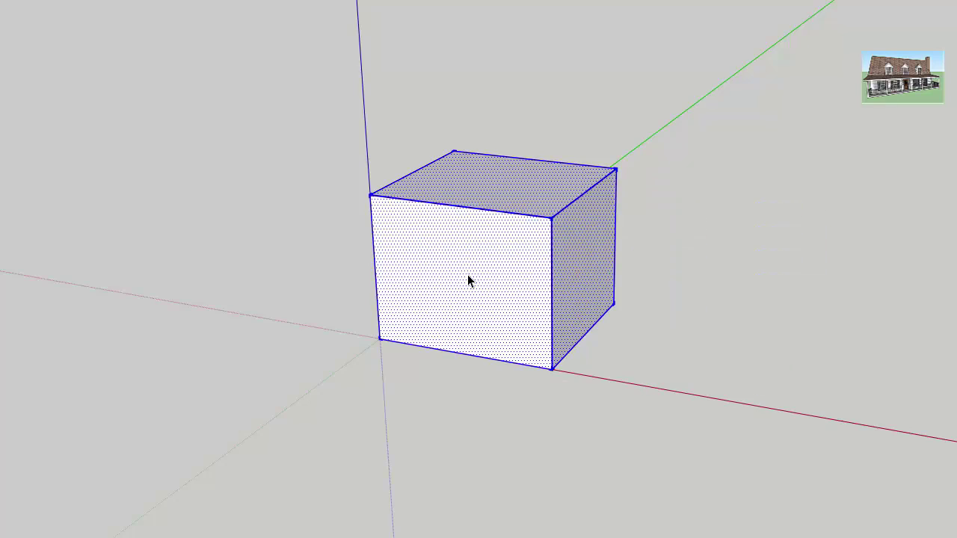
click(453, 282)
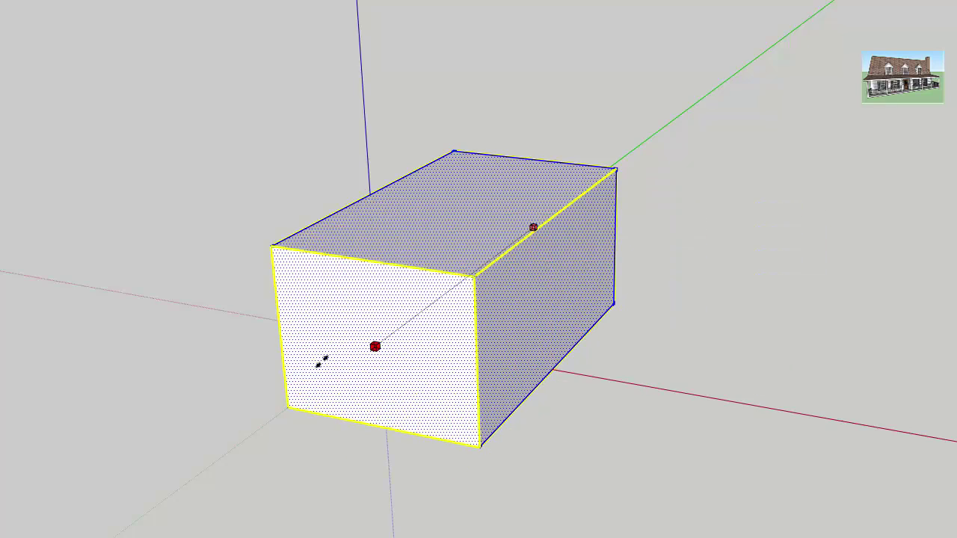
key(space)
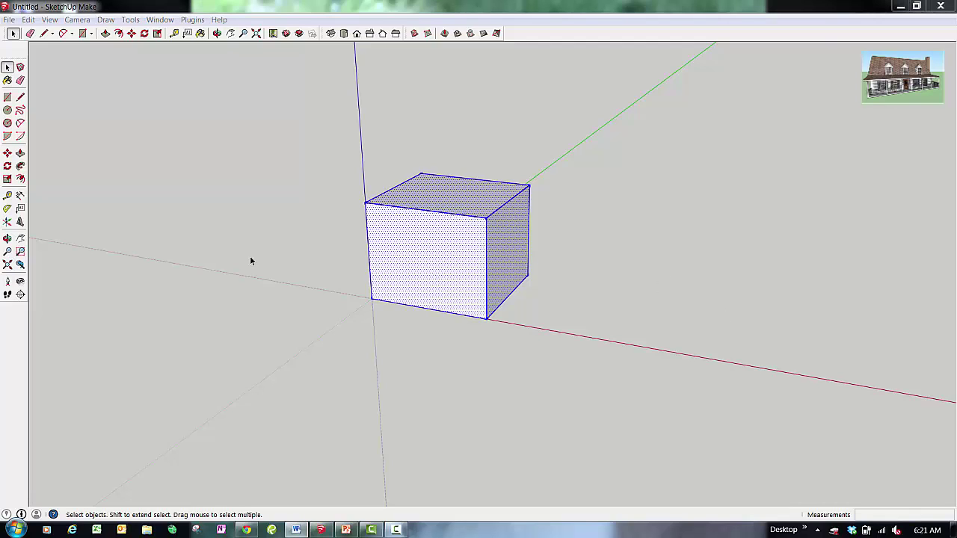
Select the whole box again and try to squash it vertically with the Scale grip on its top face
click(461, 202)
drag(325, 145, 573, 328)
drag(324, 139, 635, 356)
key(s)
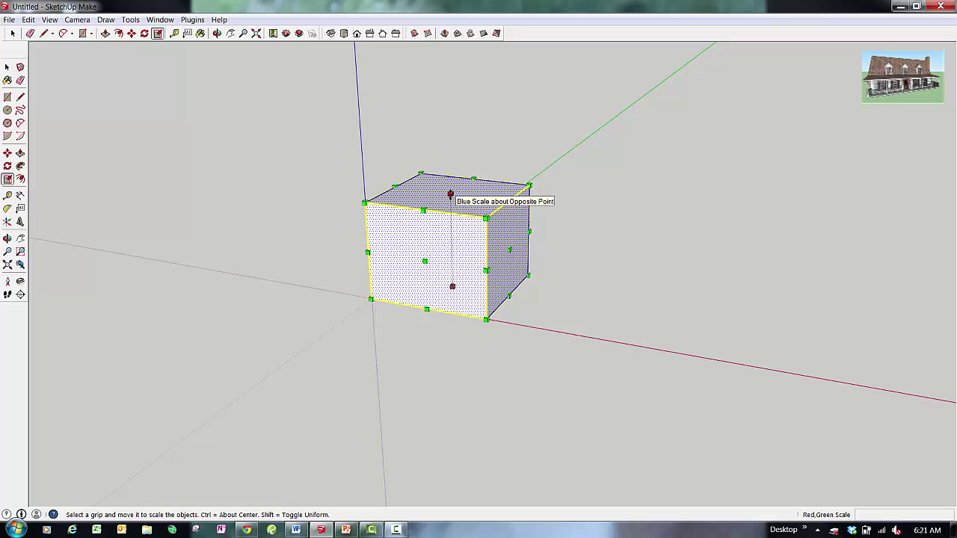
drag(450, 193, 463, 272)
key(space)
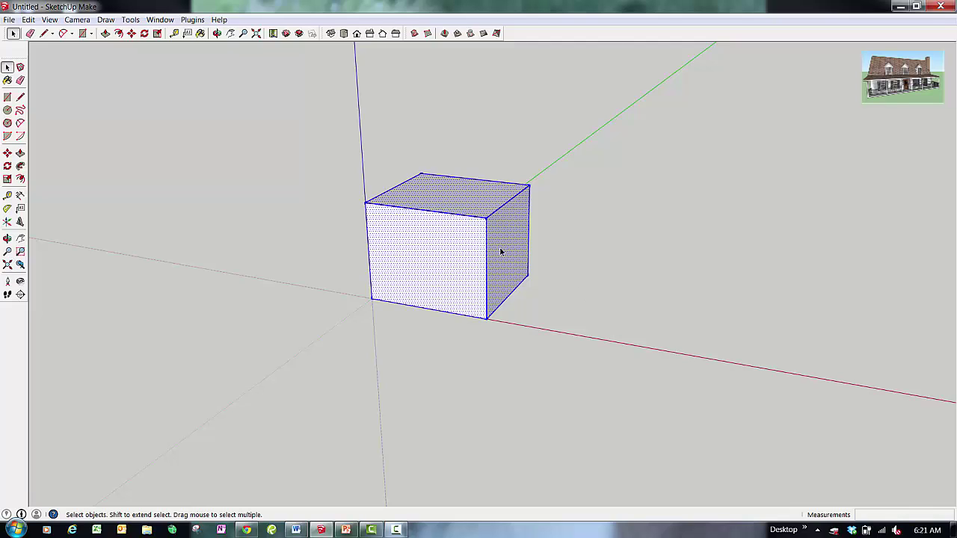
Scale the whole box uniformly from its upper rear corner by a factor of .5, and scale it uniformly again by 2
scroll(501, 257, up, 1)
scroll(540, 239, down, 1)
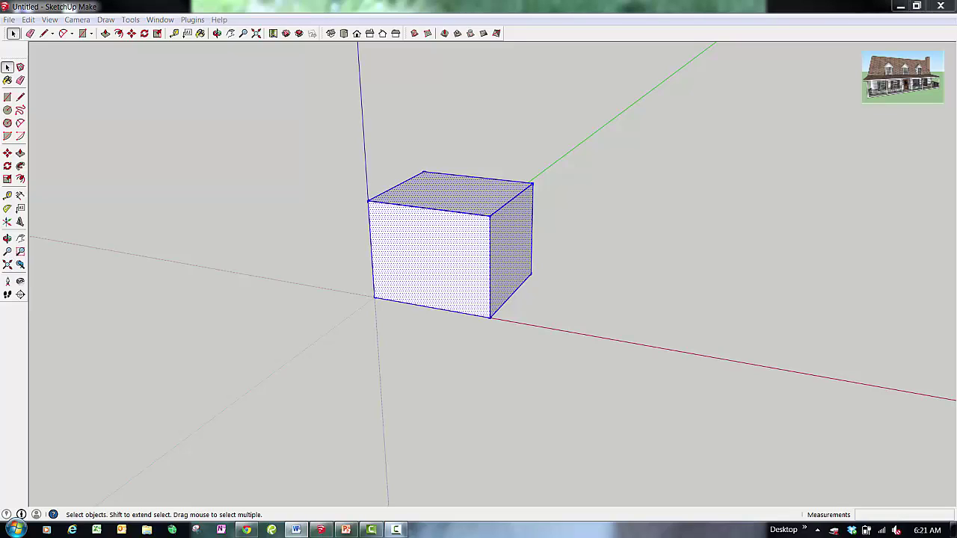
drag(324, 141, 579, 319)
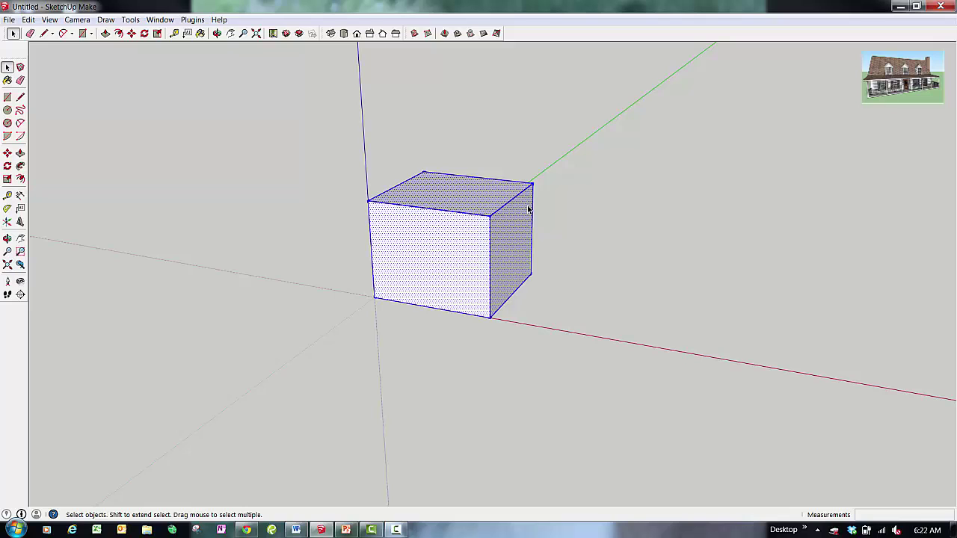
key(s)
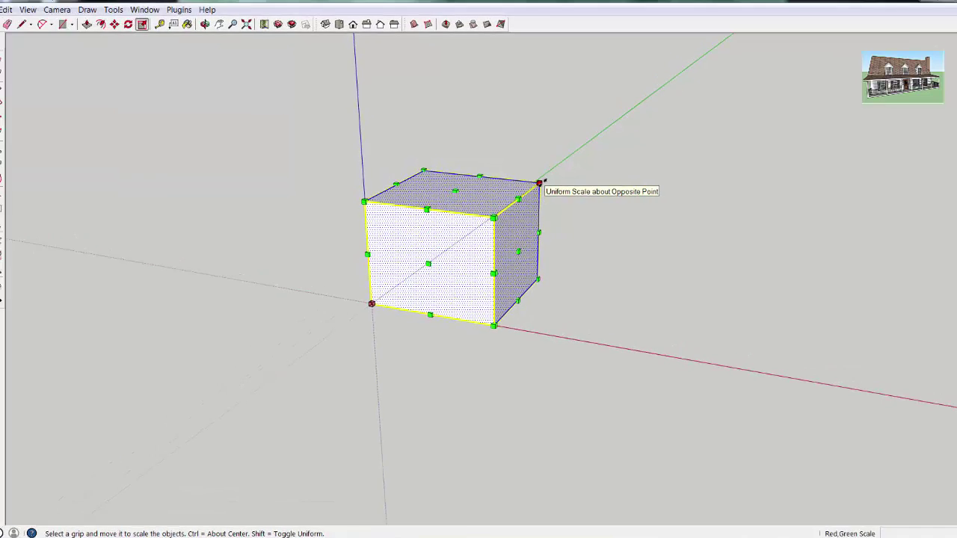
drag(540, 183, 484, 223)
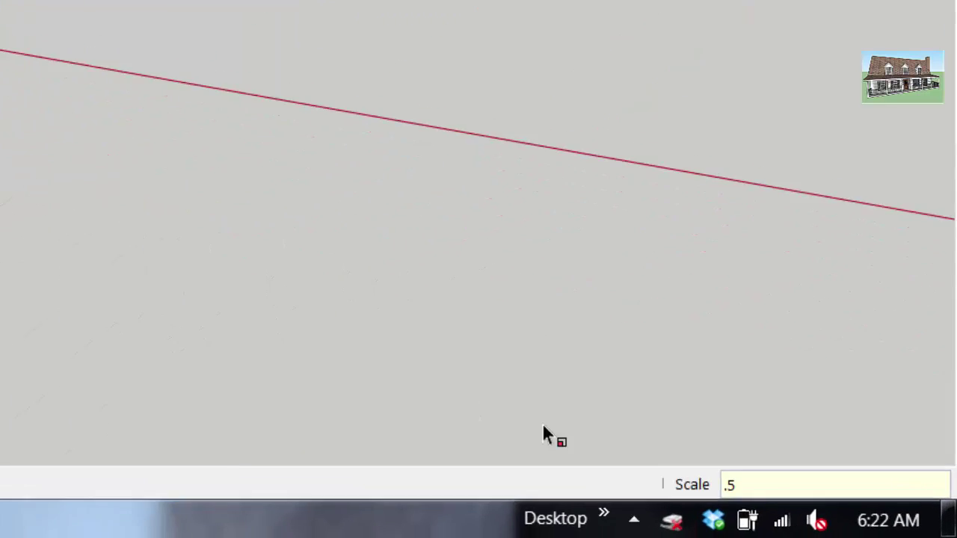
key(Return)
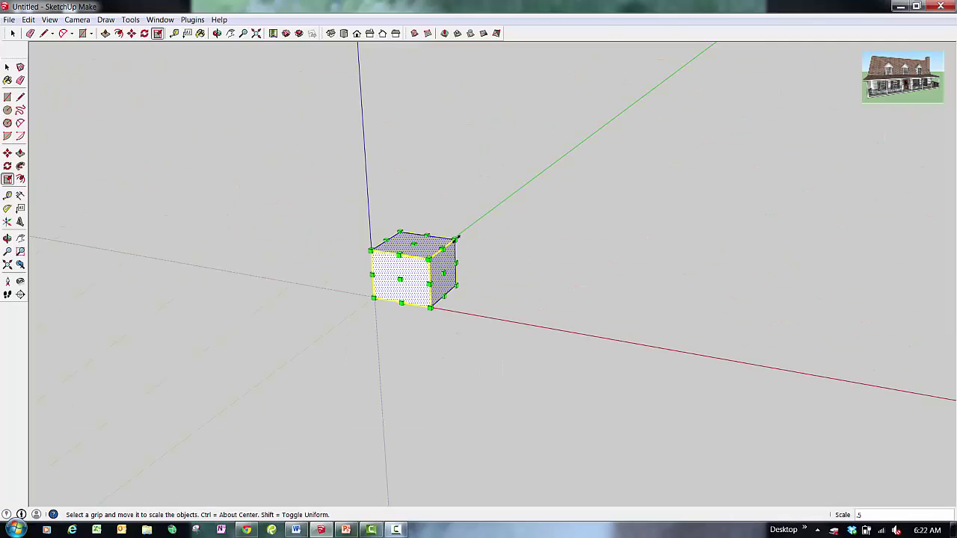
drag(456, 239, 519, 193)
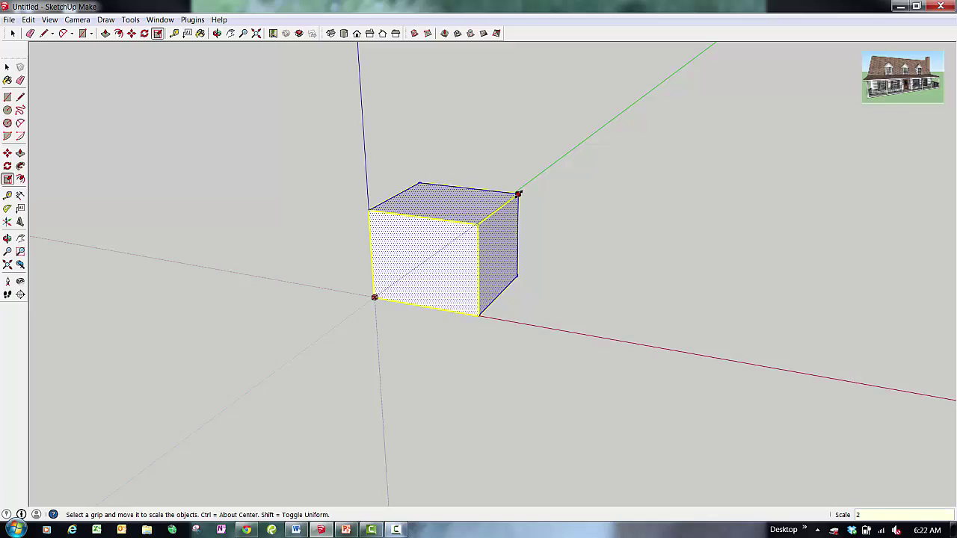
key(Return)
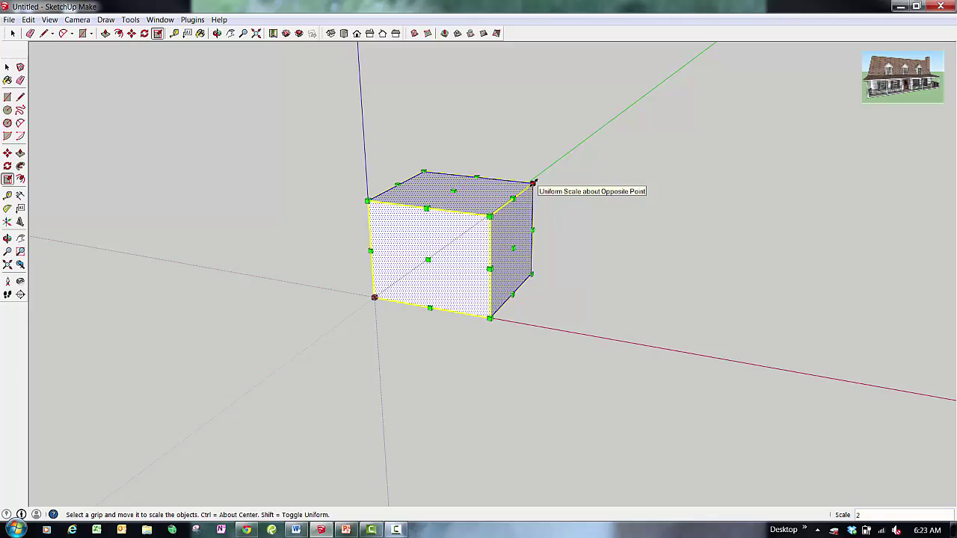
Scale the box along the red axis by a factor of 2, twice in a row
drag(513, 247, 596, 272)
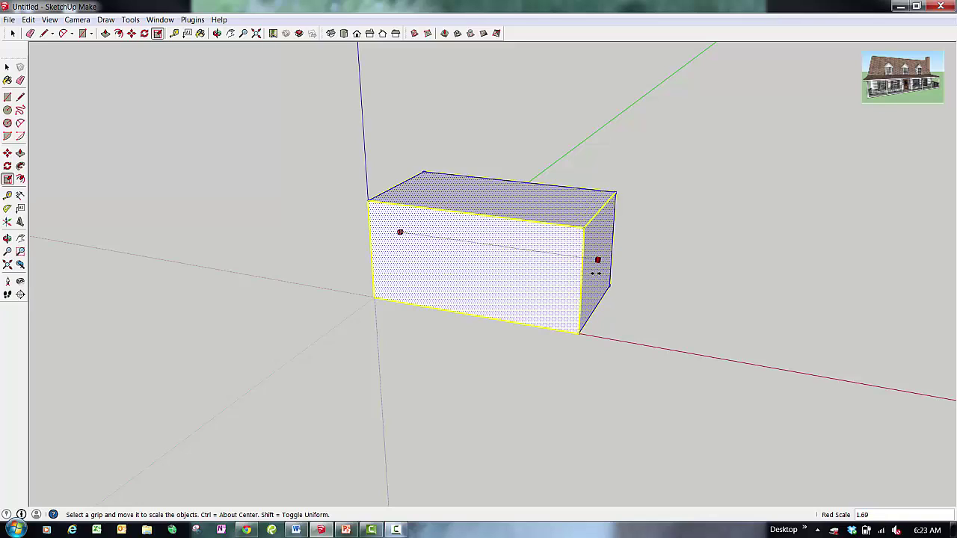
key(Return)
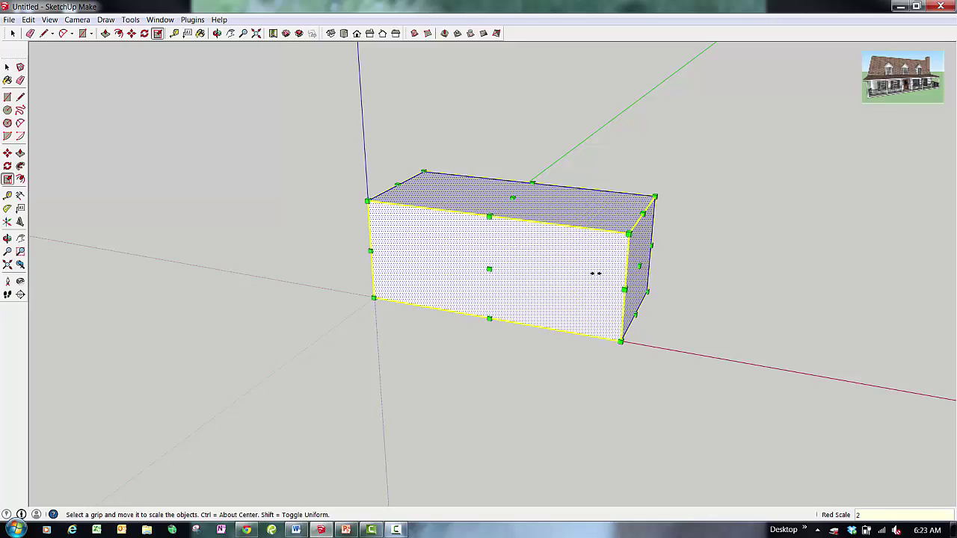
drag(519, 239, 789, 279)
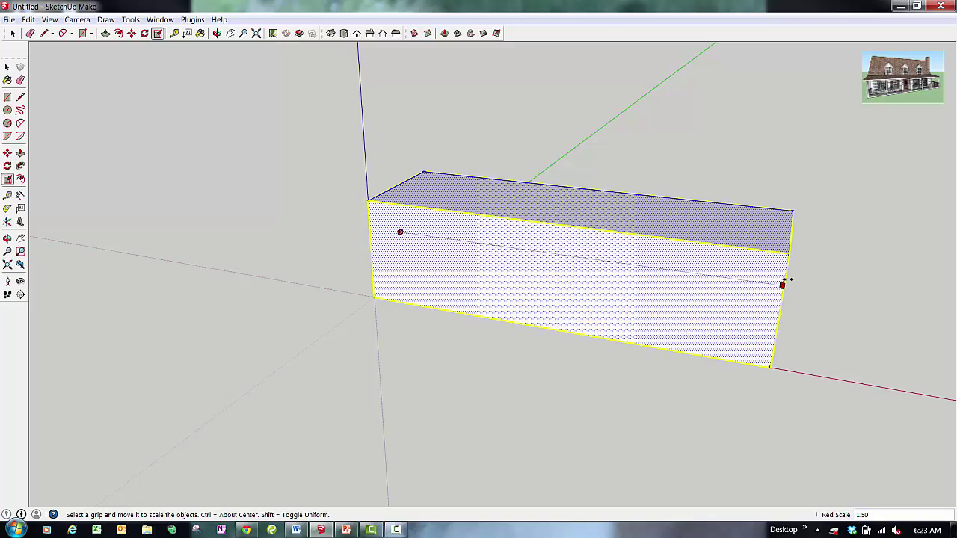
text(2)
key(Return)
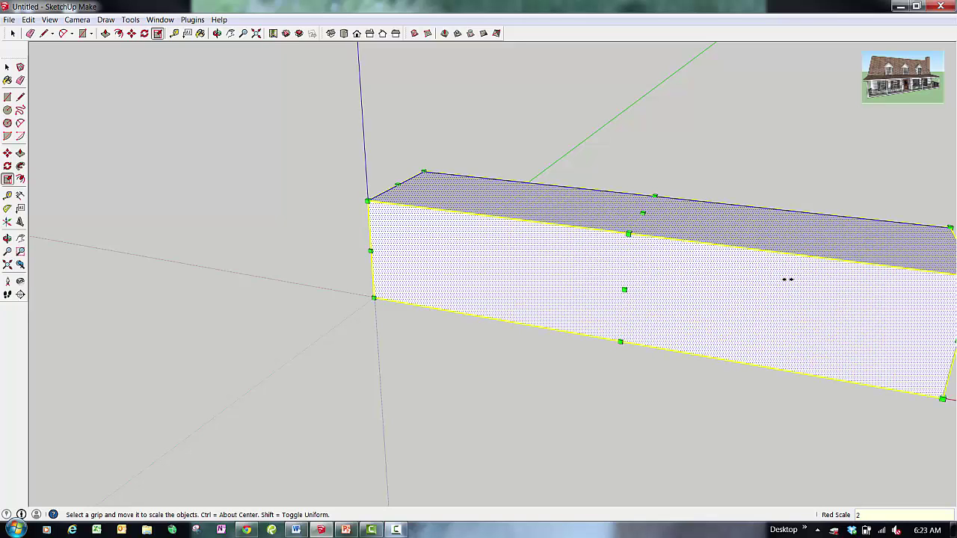
Undo both red-axis scalings of the box
middle_drag(803, 280, 668, 230)
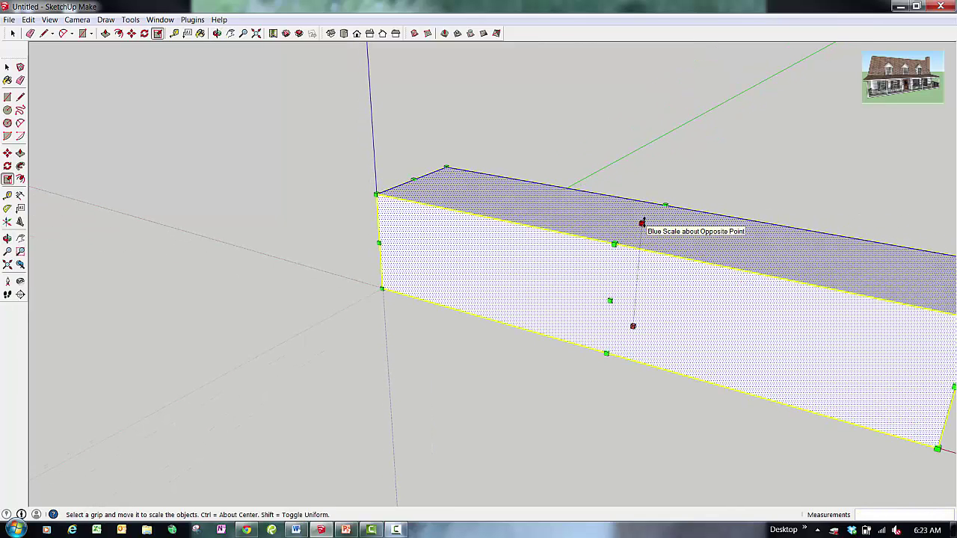
key(ctrl+z)
key(ctrl+z)
middle_drag(494, 246, 516, 249)
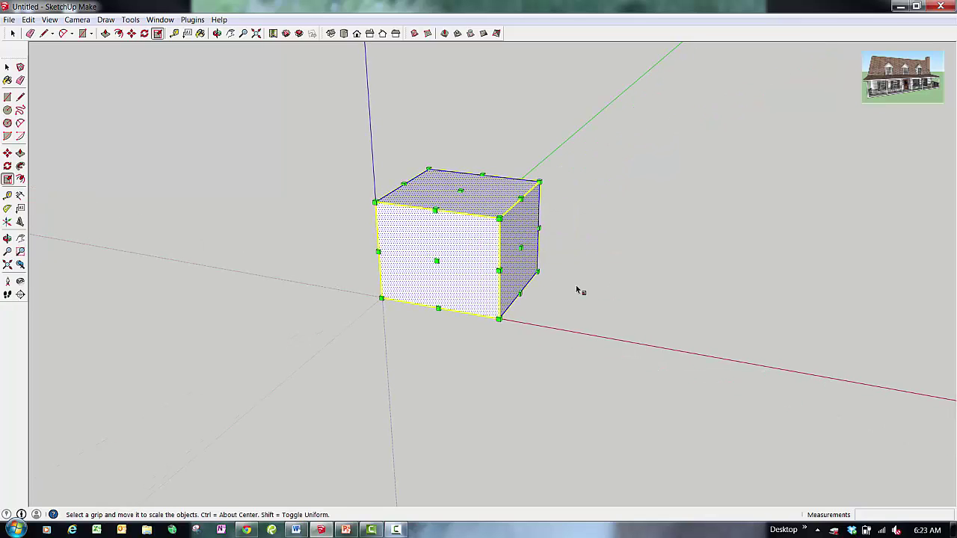
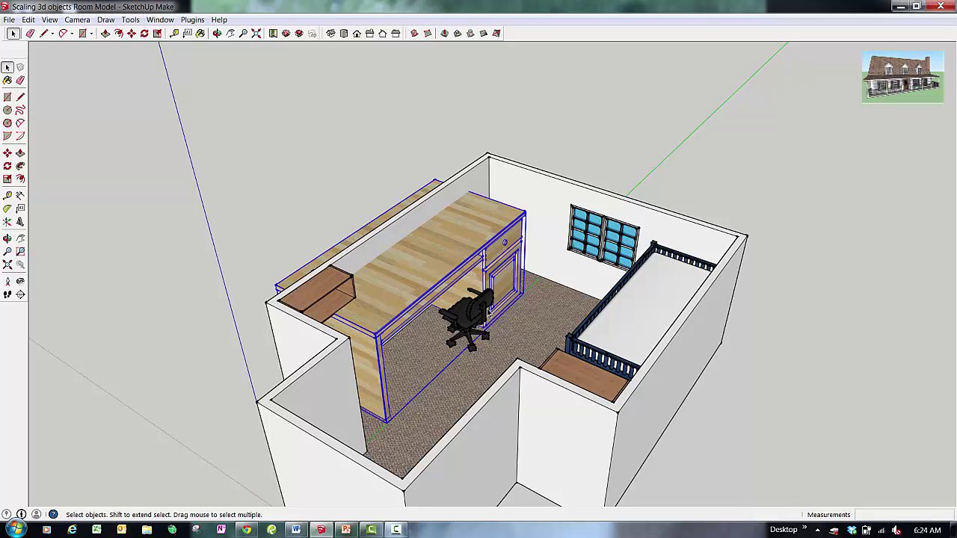
Select the oversized desk in the room model and try to scale it down uniformly from its upper rear corner
middle_drag(499, 340, 385, 330)
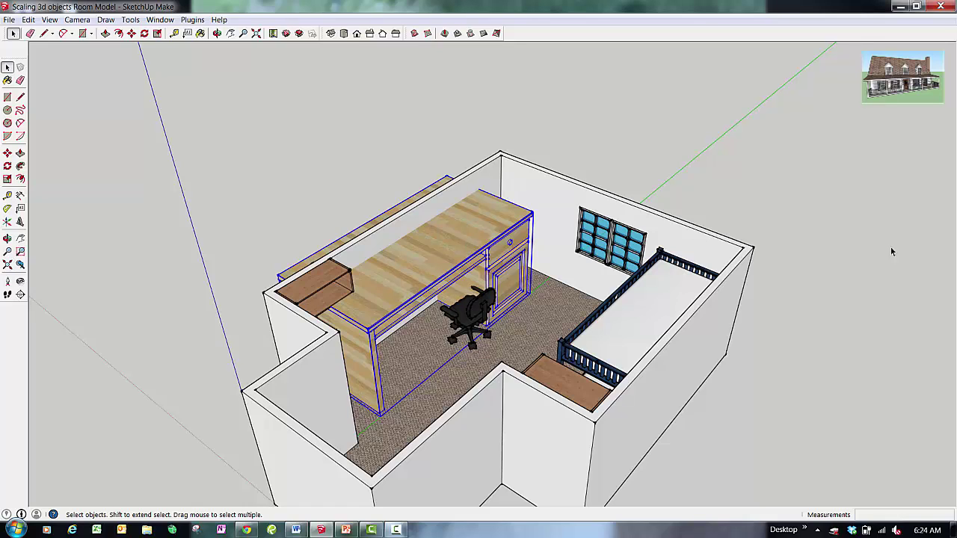
double_click(463, 240)
click(545, 172)
click(440, 263)
key(s)
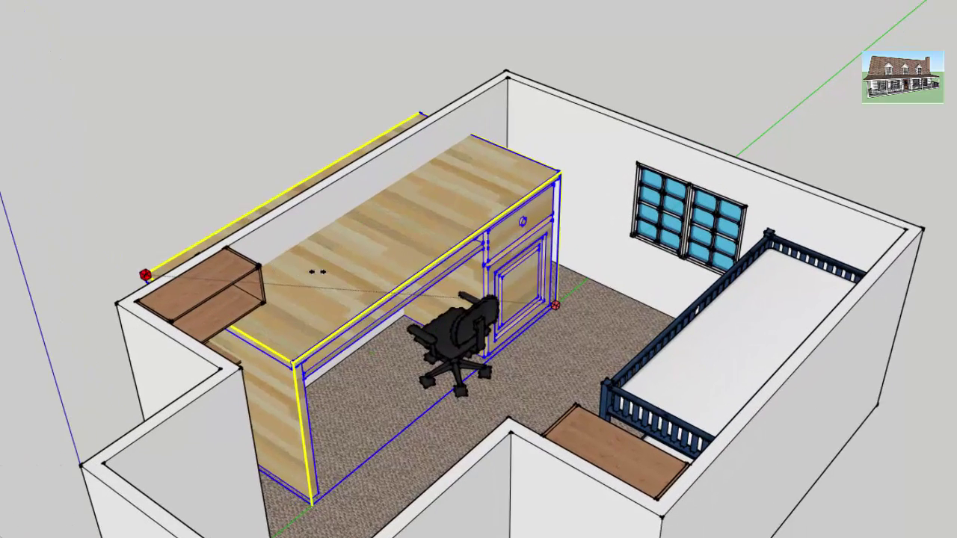
click(219, 275)
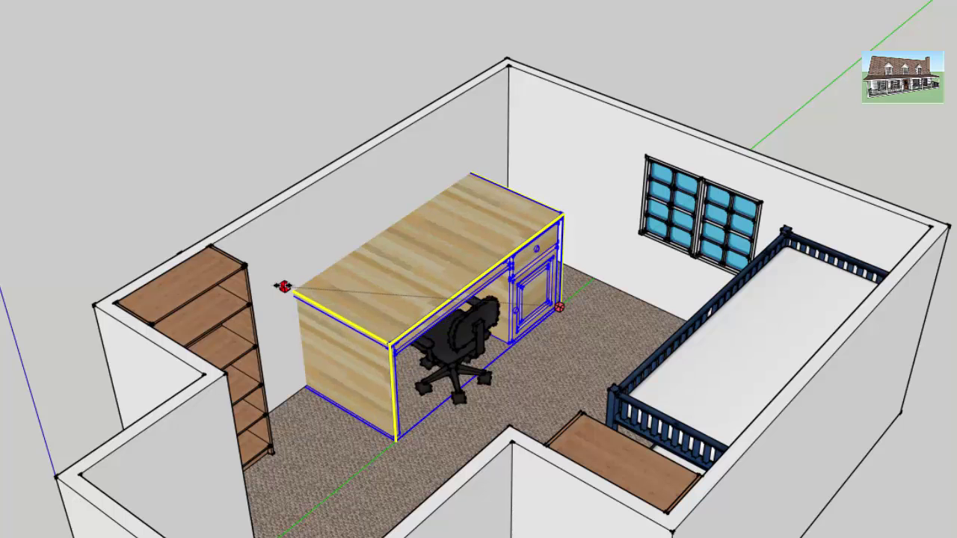
text(1.5)
key(Return)
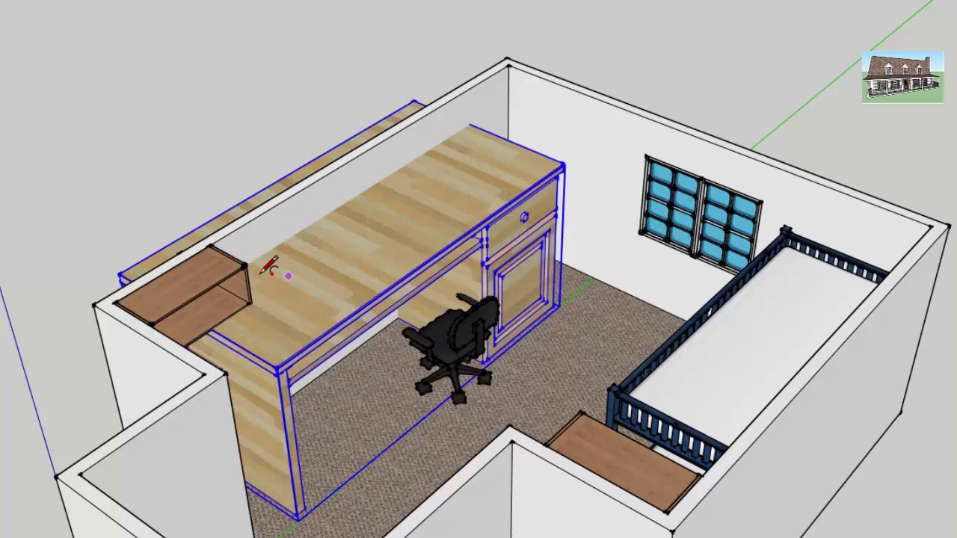
Scale the desk down uniformly from its upper rear corner until it fits inside the room, and deselect it
click(118, 274)
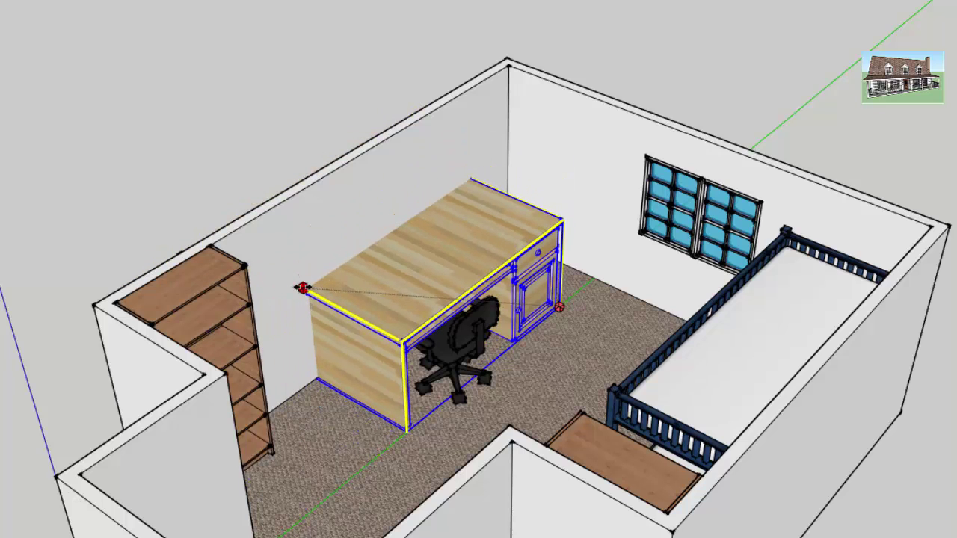
click(275, 286)
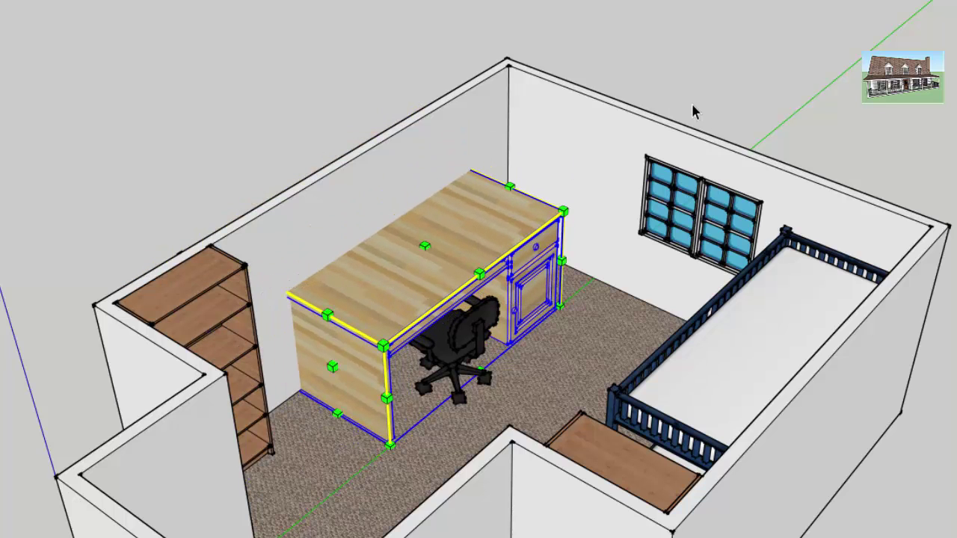
key(space)
click(792, 75)
scroll(491, 320, up, 2)
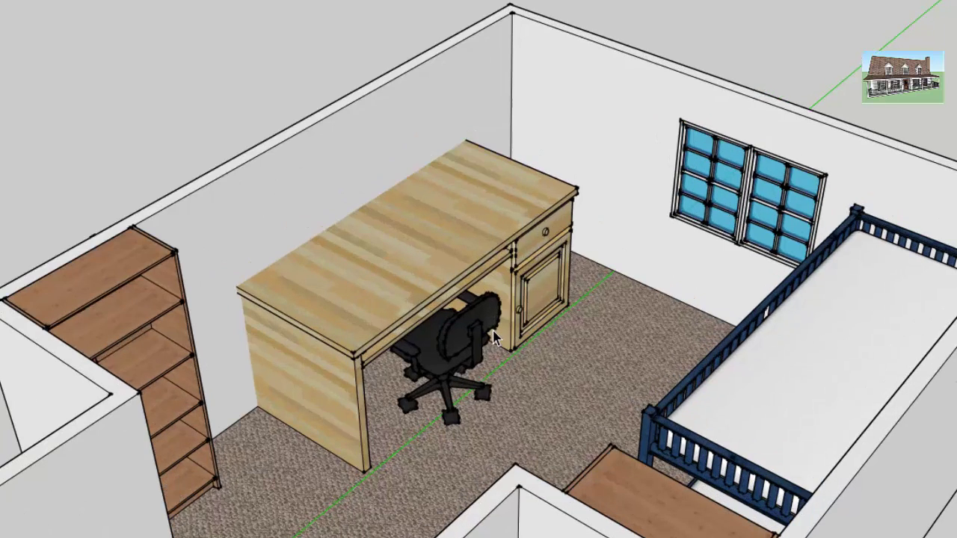
scroll(507, 318, down, 2)
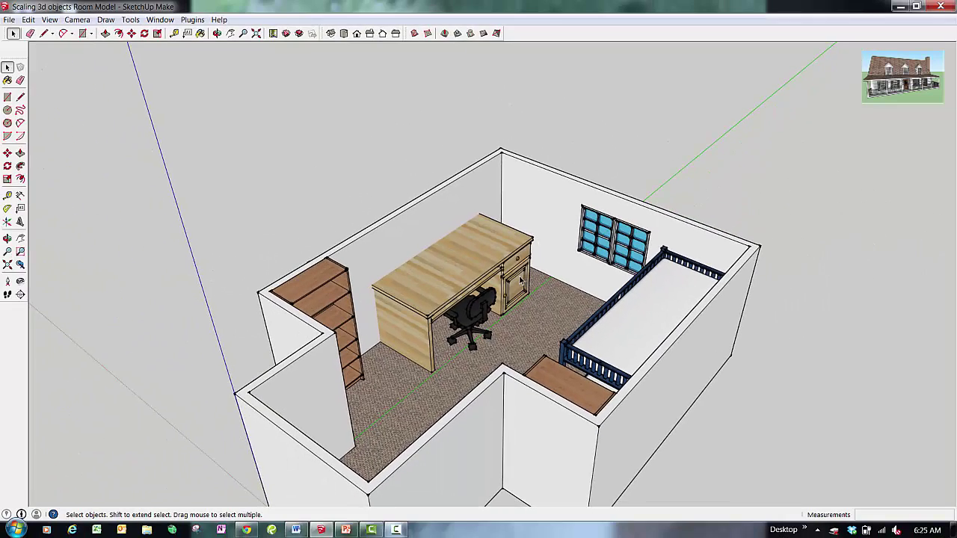
scroll(520, 280, down, 2)
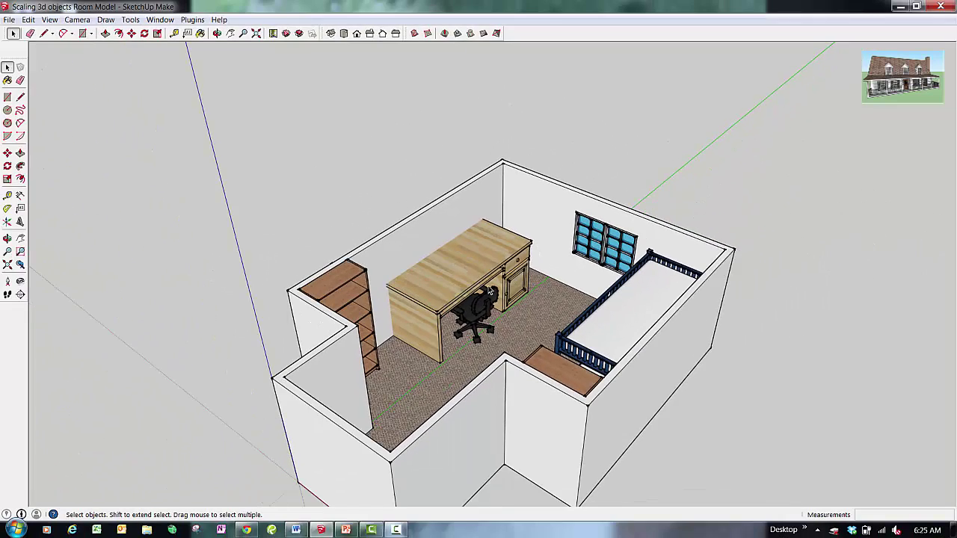
scroll(435, 291, up, 2)
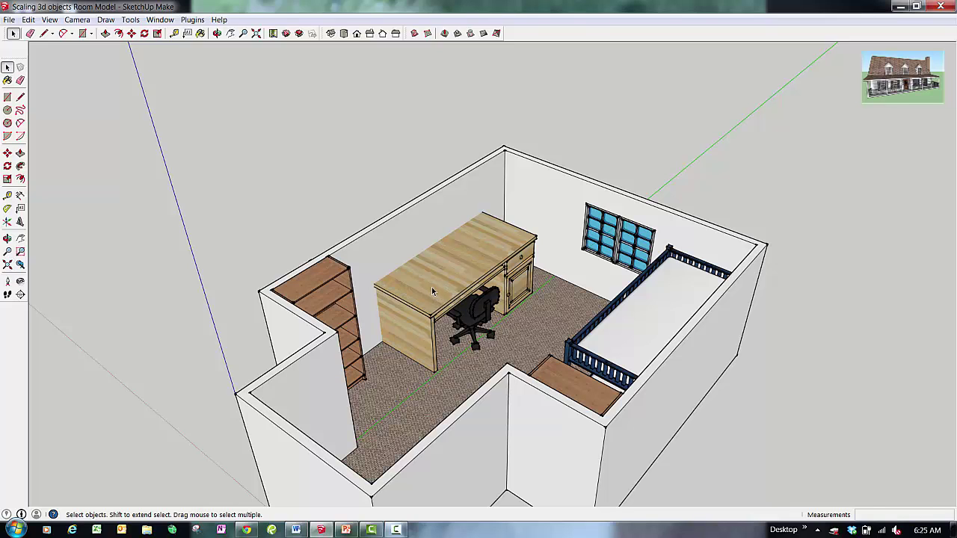
scroll(467, 281, down, 2)
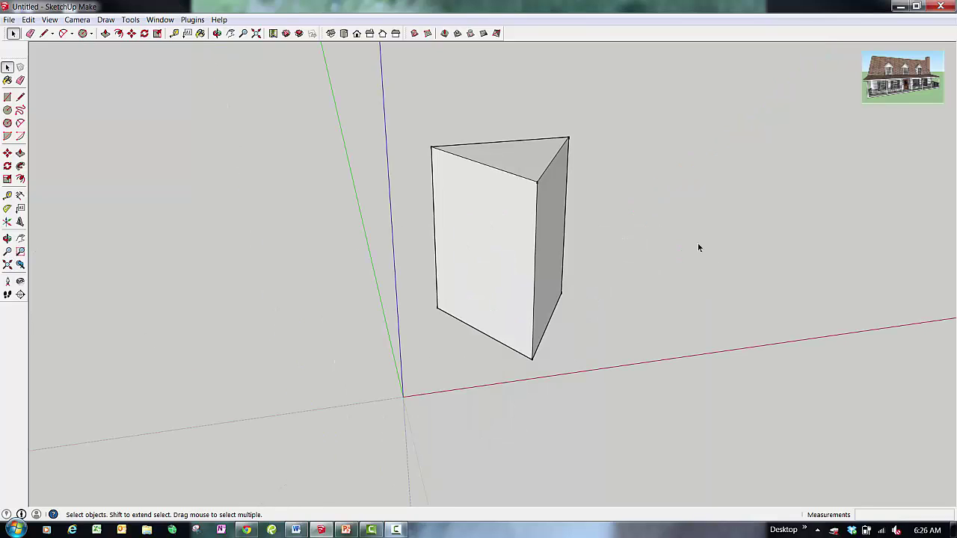
Select the whole triangular prism and try to scale it uniformly from its upper rear corner grip
click(494, 181)
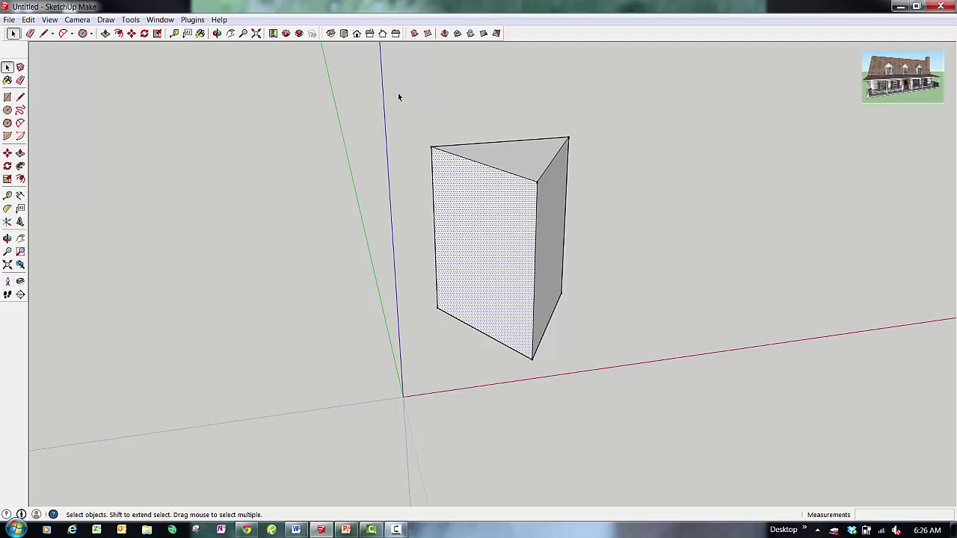
drag(398, 98, 610, 356)
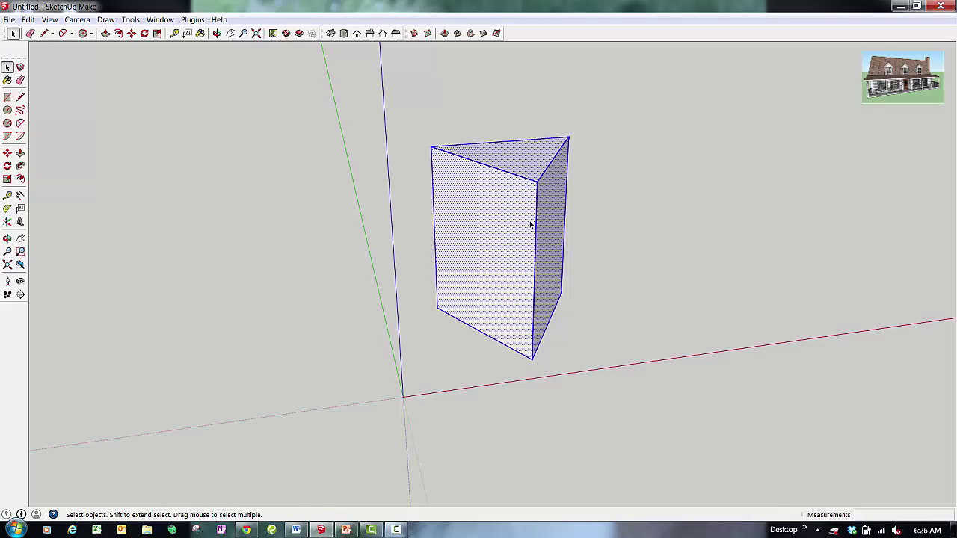
key(s)
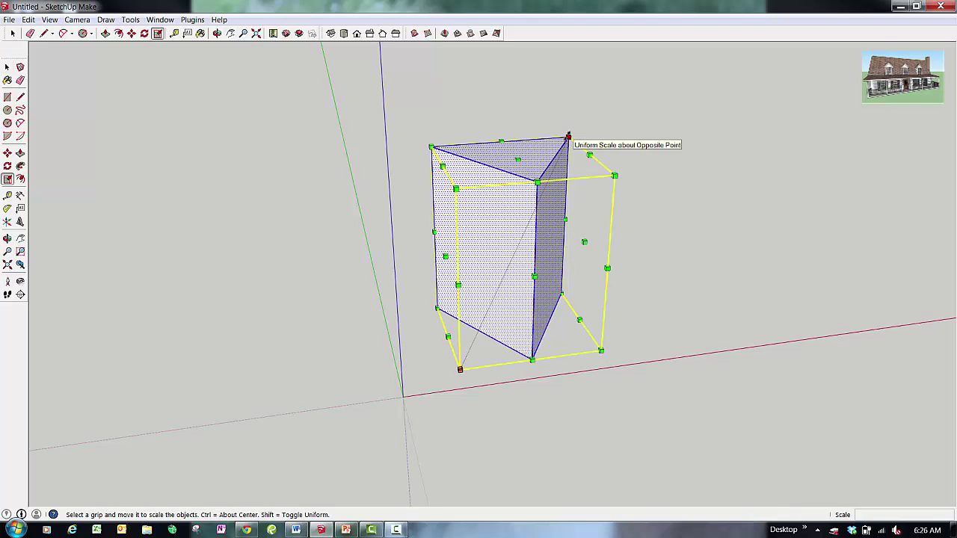
drag(568, 137, 506, 269)
key(Escape)
key(space)
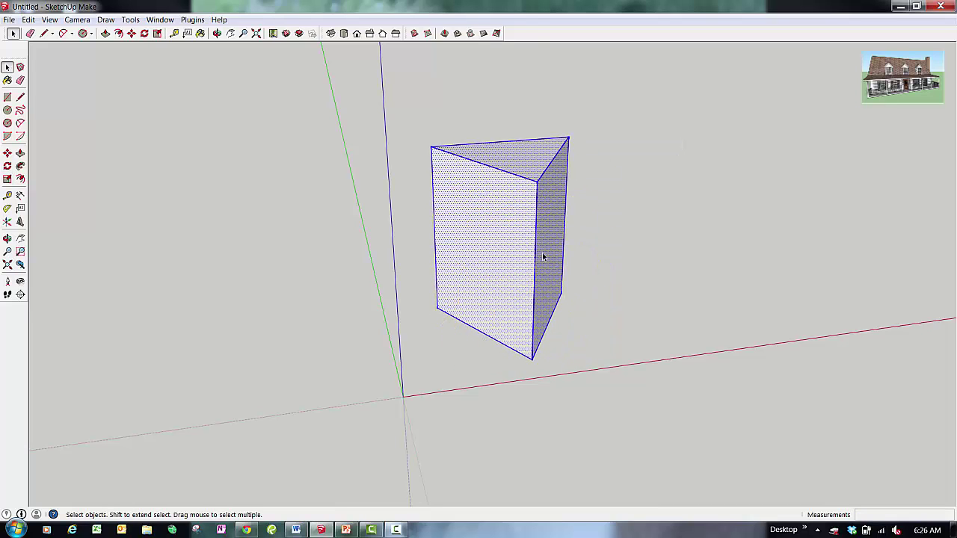
Try repeatedly to stretch the prism along the red axis using the centre grip of its bounding box's side
key(s)
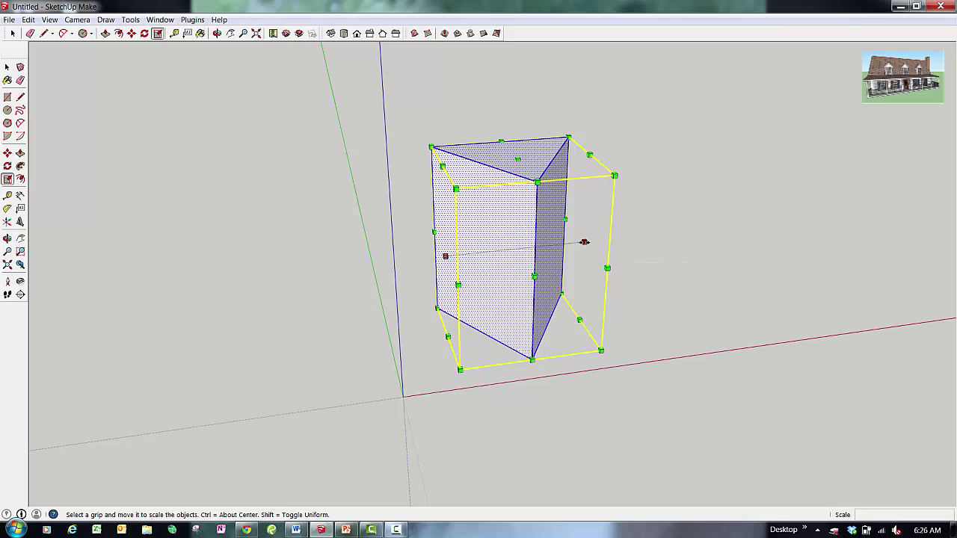
drag(584, 241, 711, 225)
key(space)
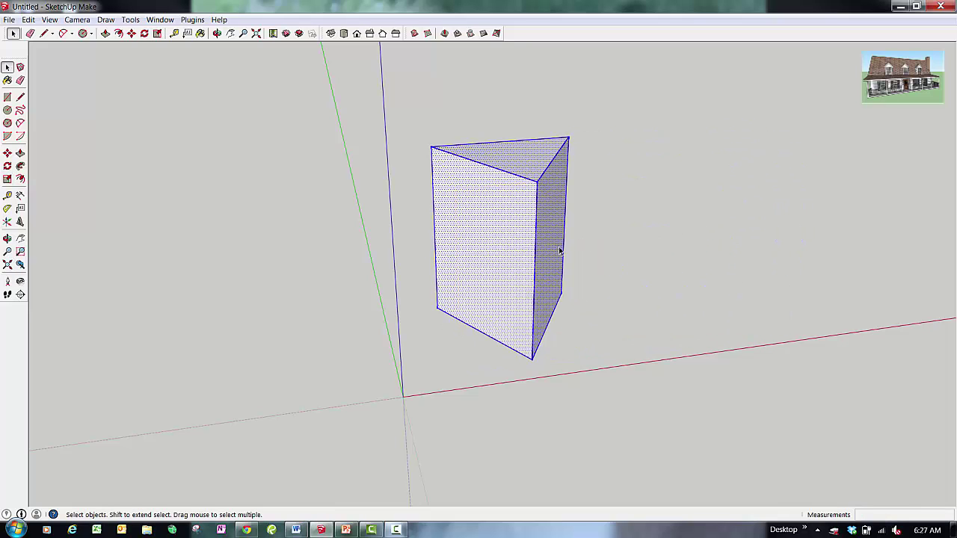
key(s)
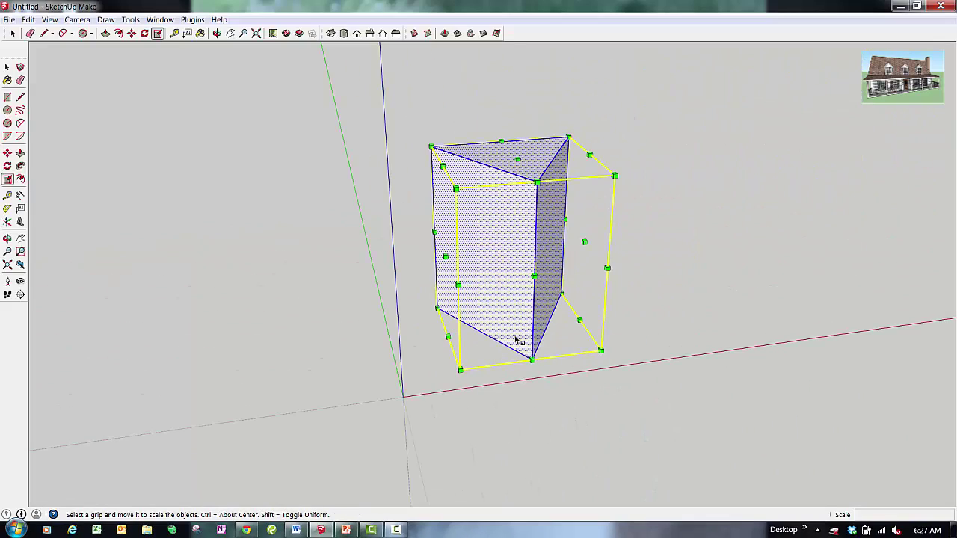
drag(580, 241, 596, 252)
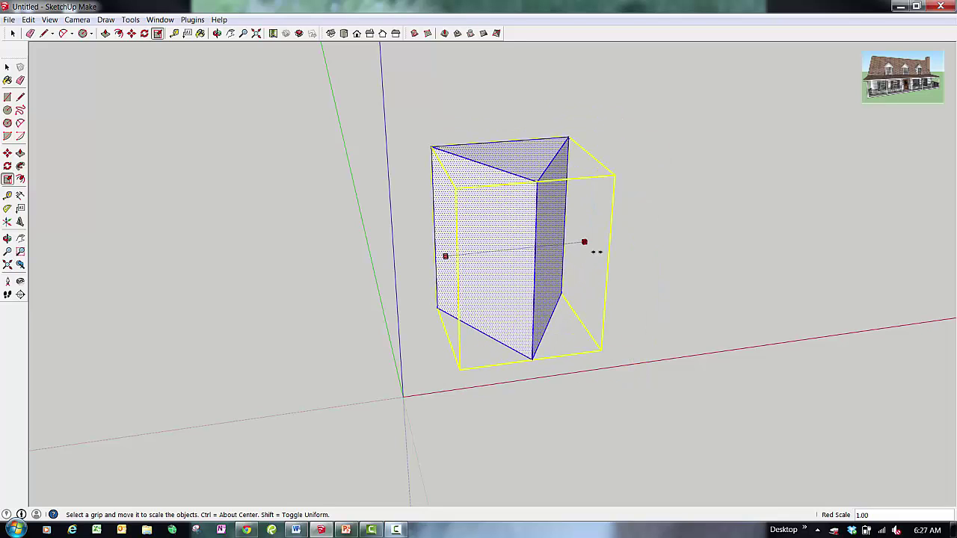
drag(663, 237, 586, 242)
drag(586, 242, 584, 242)
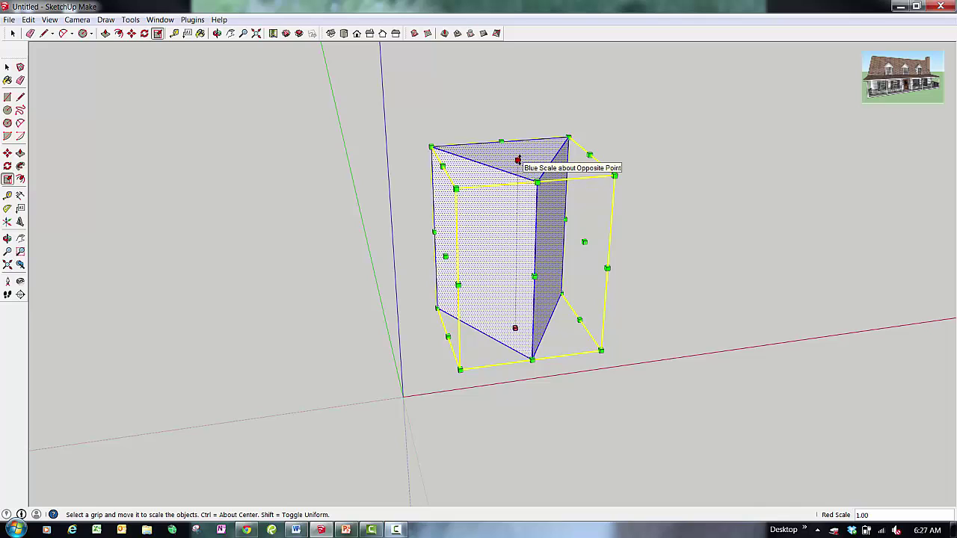
Try to scale the prism uniformly from the centre grip on its top face
drag(517, 160, 517, 75)
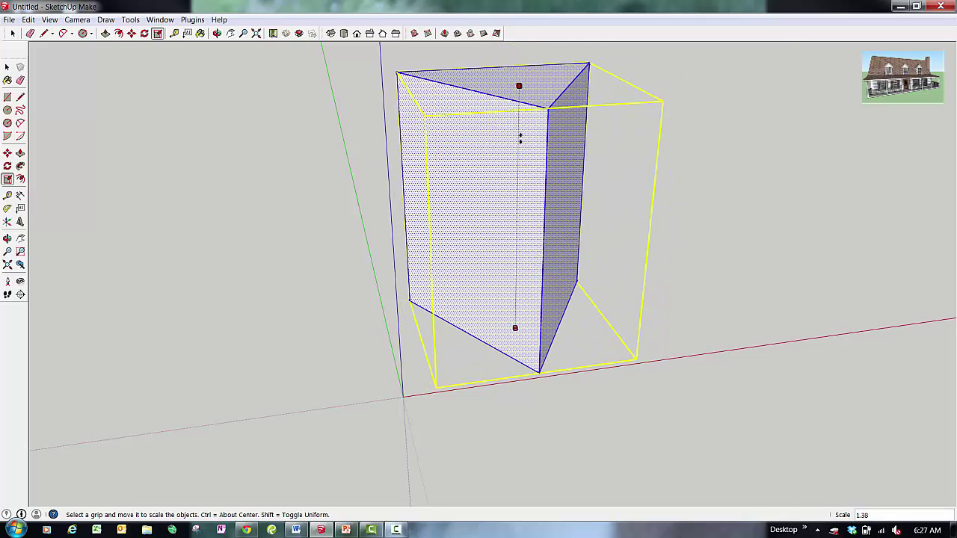
scroll(518, 139, down, 2)
scroll(519, 139, down, 2)
key(space)
Draw a tall, slightly slanted reference line beside the prism, reaching higher than the prism's top
key(l)
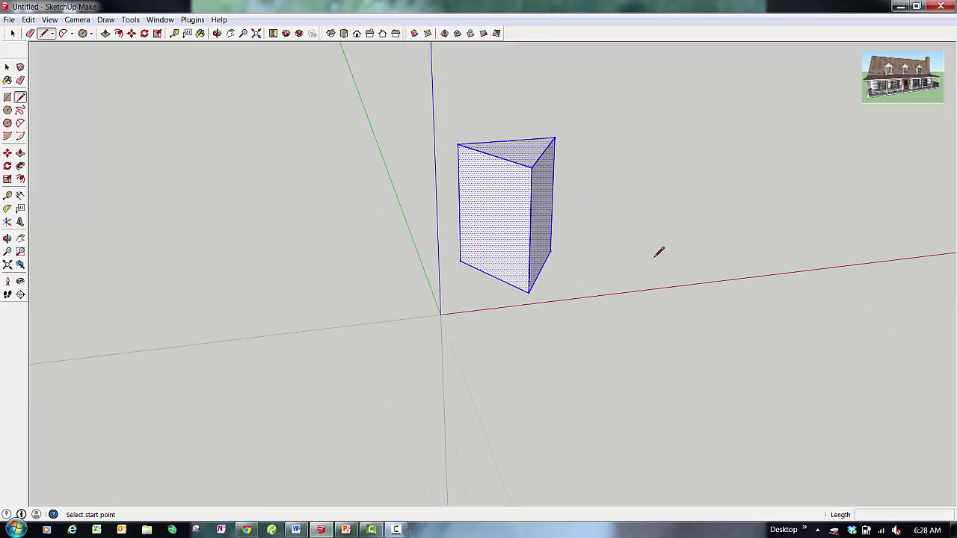
click(650, 257)
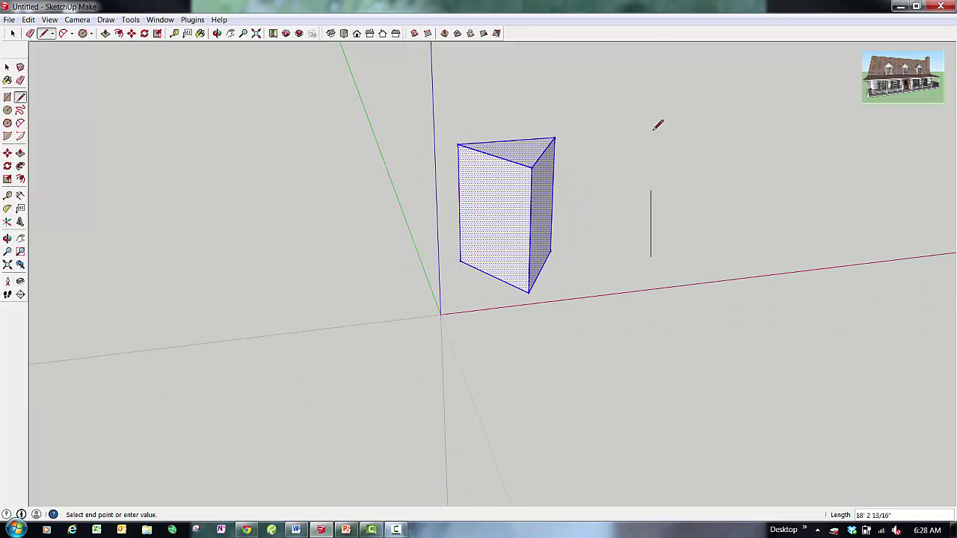
click(669, 81)
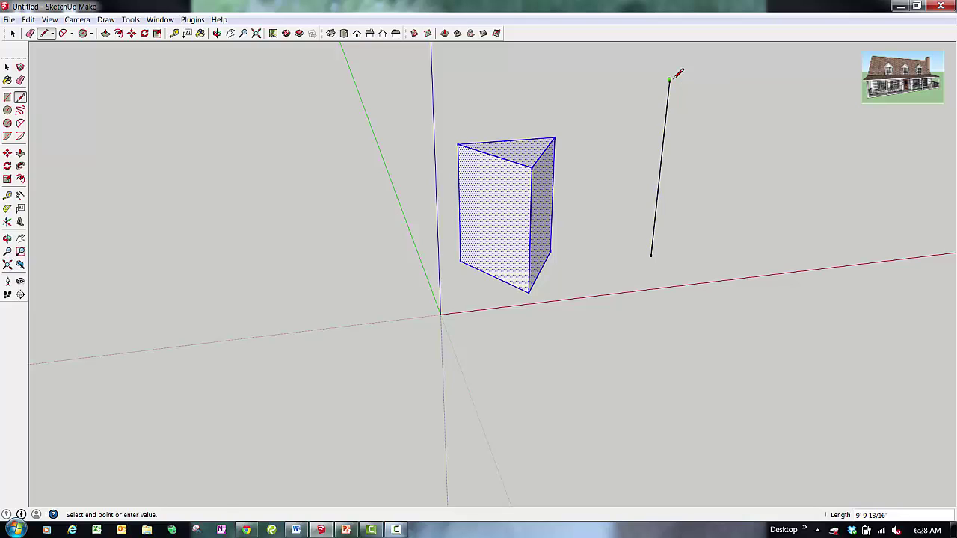
key(space)
Scale the prism uniformly from its top centre grip, matching its height to the upper endpoint of the reference line
key(s)
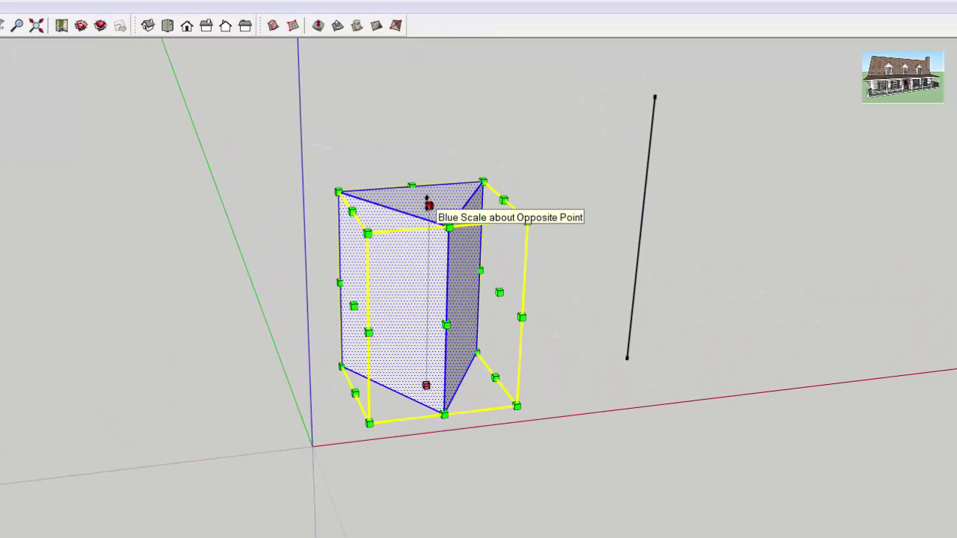
drag(428, 201, 657, 95)
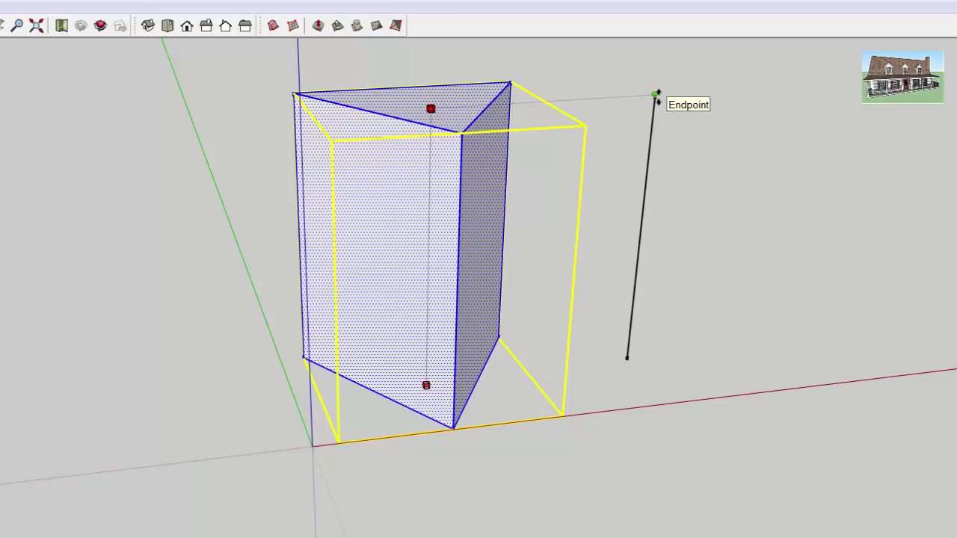
shift+drag(657, 95, 656, 94)
key(space)
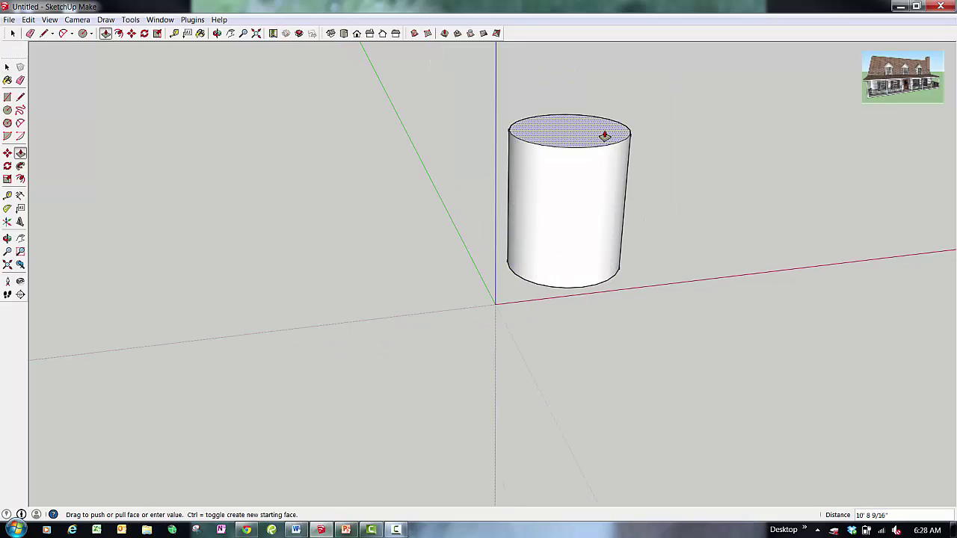
Finish pulling the circle up into a cylinder about 10' 9" tall with Push/Pull
click(605, 132)
key(space)
middle_drag(617, 184, 668, 150)
scroll(668, 150, up, 3)
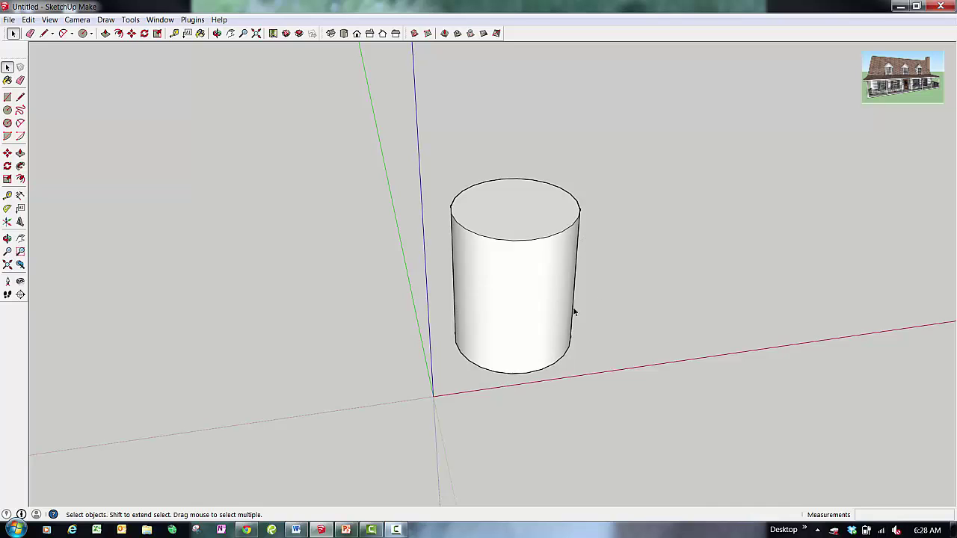
Try to scale only the cylinder's top face along the red axis, stretching it outward from a side grip
middle_drag(574, 312, 549, 267)
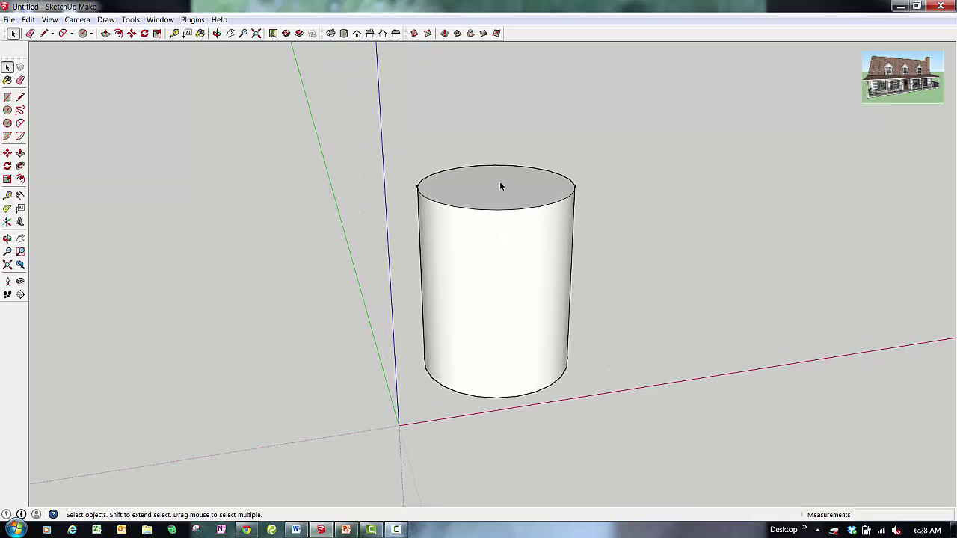
mouse_move(499, 193)
middle_down()
mouse_move(506, 217)
mouse_move(499, 197)
middle_up()
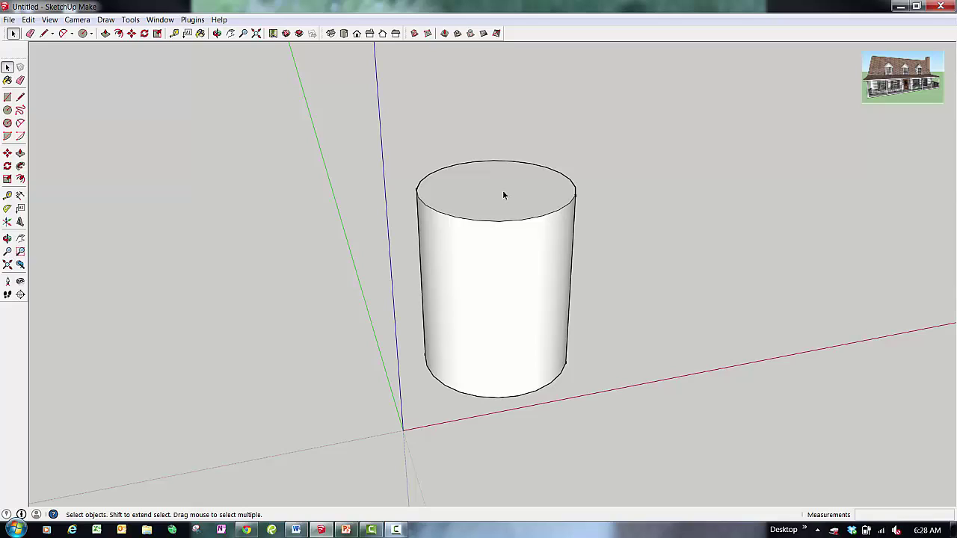
click(503, 196)
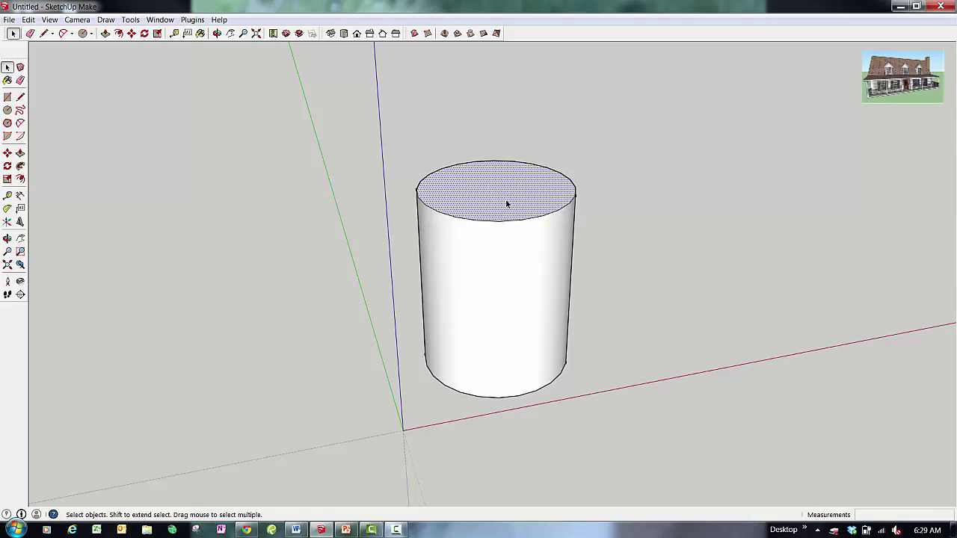
key(s)
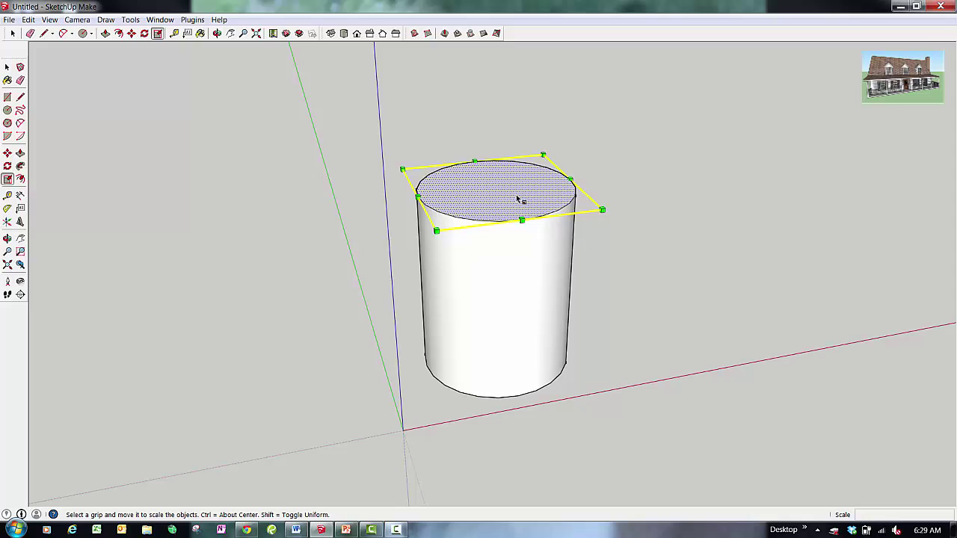
drag(570, 180, 680, 169)
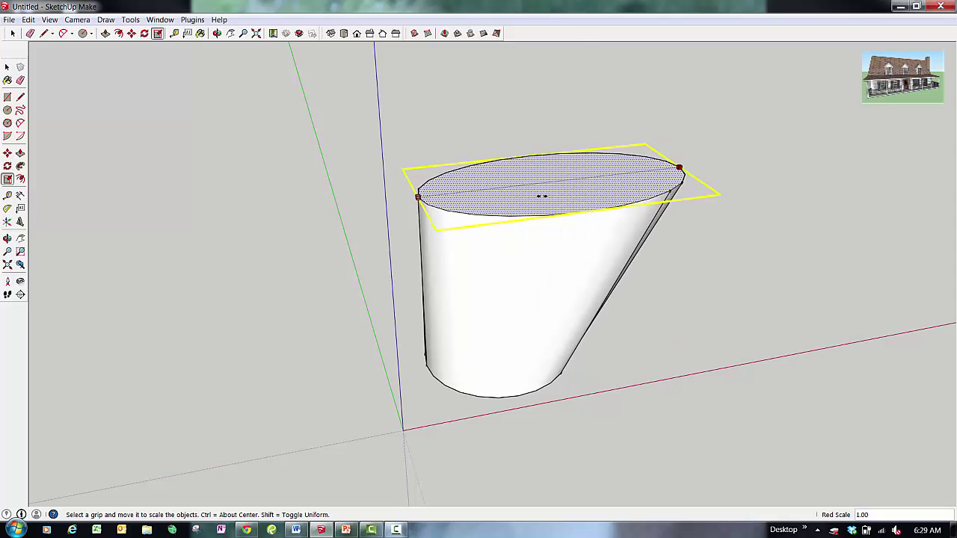
drag(541, 196, 638, 190)
key(Escape)
key(space)
Try a slight red-axis scale of the cylinder's top face about the opposite point from another viewing angle
middle_drag(482, 219, 507, 202)
key(s)
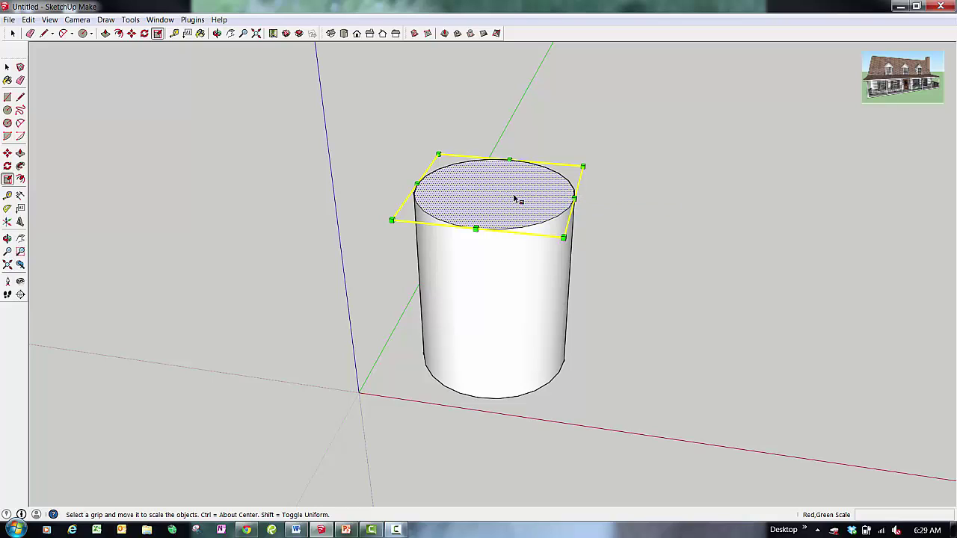
mouse_move(574, 199)
mouse_down()
mouse_move(673, 212)
mouse_move(690, 202)
mouse_move(585, 193)
mouse_up()
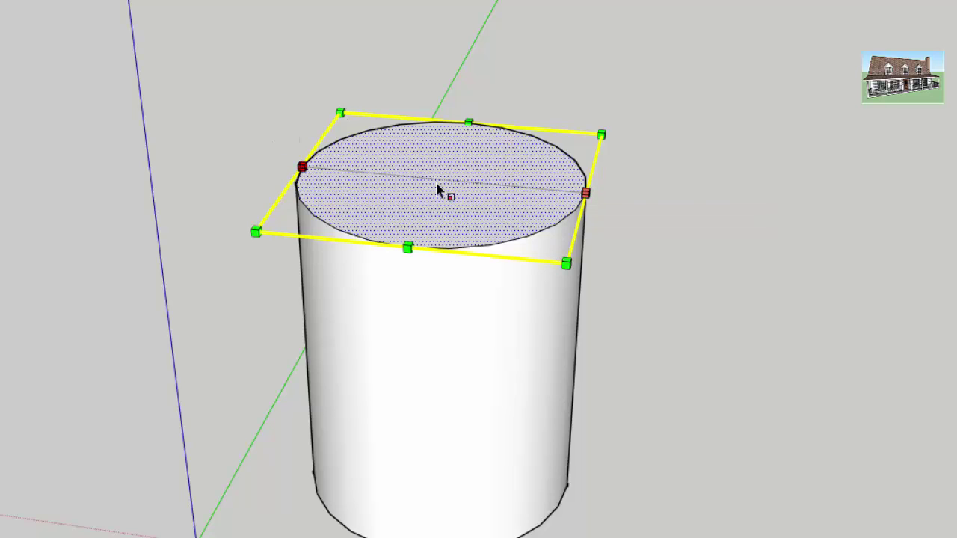
mouse_move(586, 193)
mouse_down()
mouse_move(705, 186)
mouse_move(718, 193)
mouse_move(583, 192)
mouse_move(848, 204)
mouse_move(448, 188)
mouse_move(681, 182)
mouse_move(581, 184)
mouse_up()
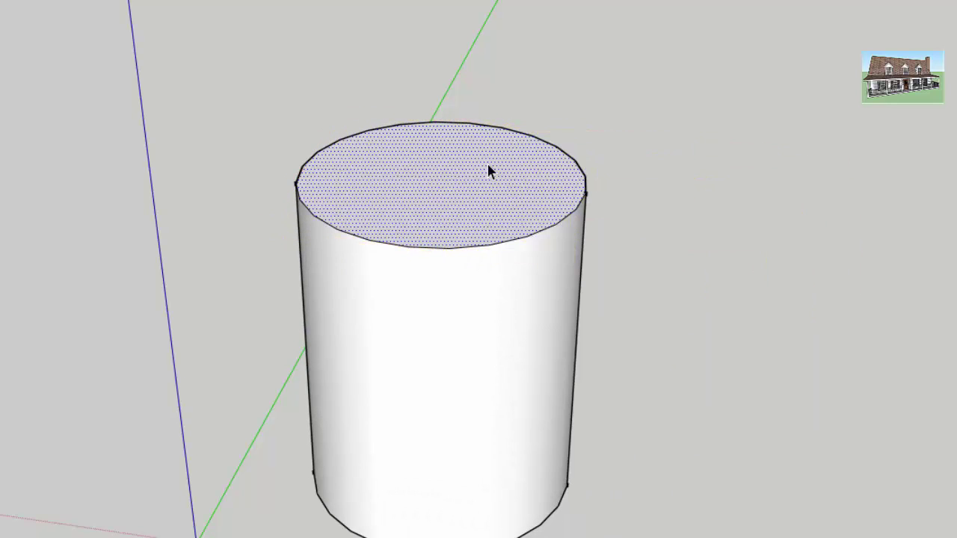
Try to scale the cylinder's top face uniformly about the opposite point from its front corner grip
key(s)
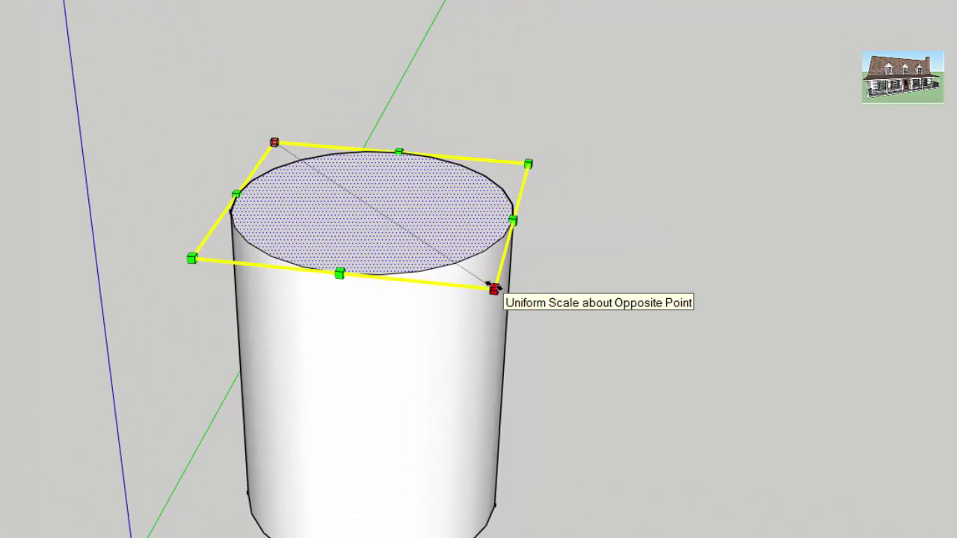
mouse_move(494, 287)
ctrl+mouse_down()
mouse_move(682, 362)
mouse_move(571, 321)
mouse_move(679, 387)
mouse_move(520, 312)
mouse_move(543, 326)
mouse_move(524, 253)
ctrl+mouse_up()
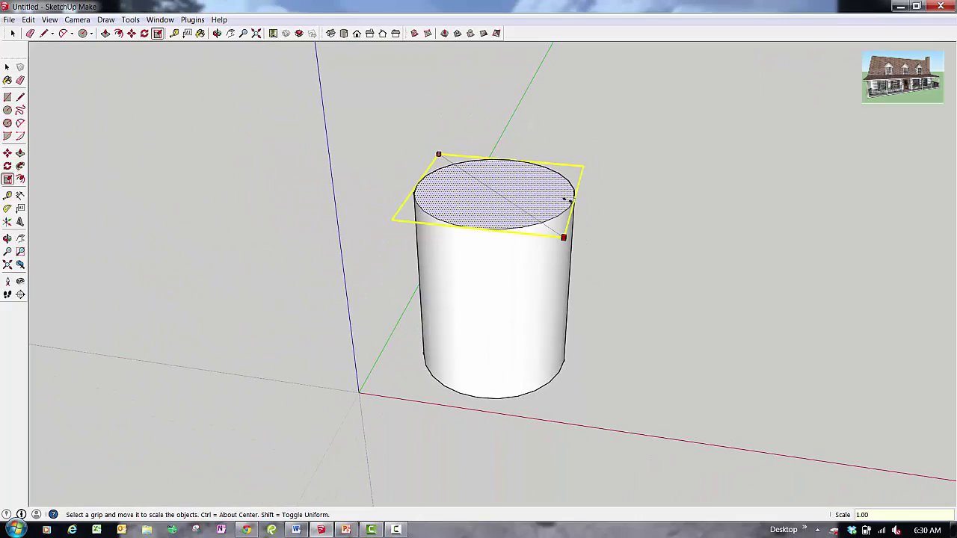
ctrl+drag(576, 200, 576, 201)
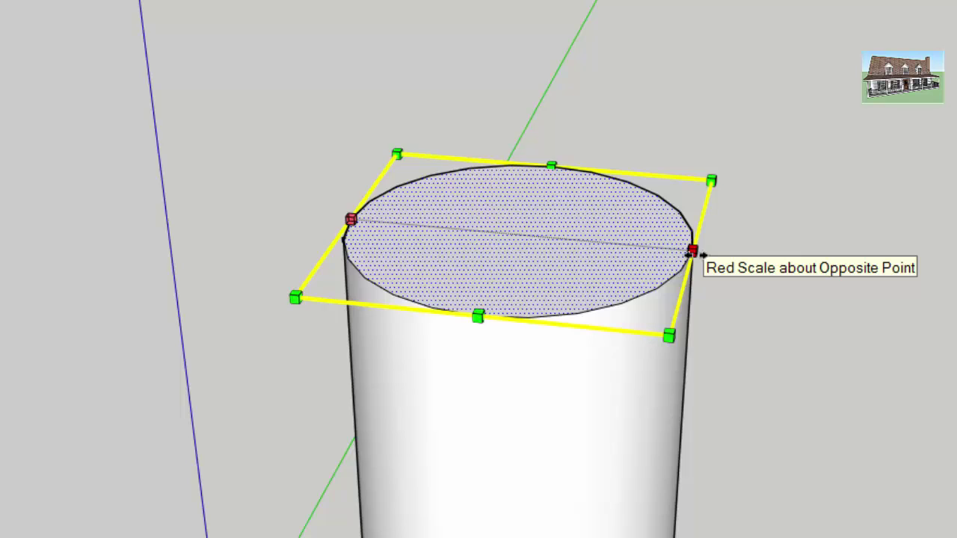
Scale the cylinder's top face uniformly about its centre to 2.00 from the red-axis side grip
key(ctrl)
key(shift)
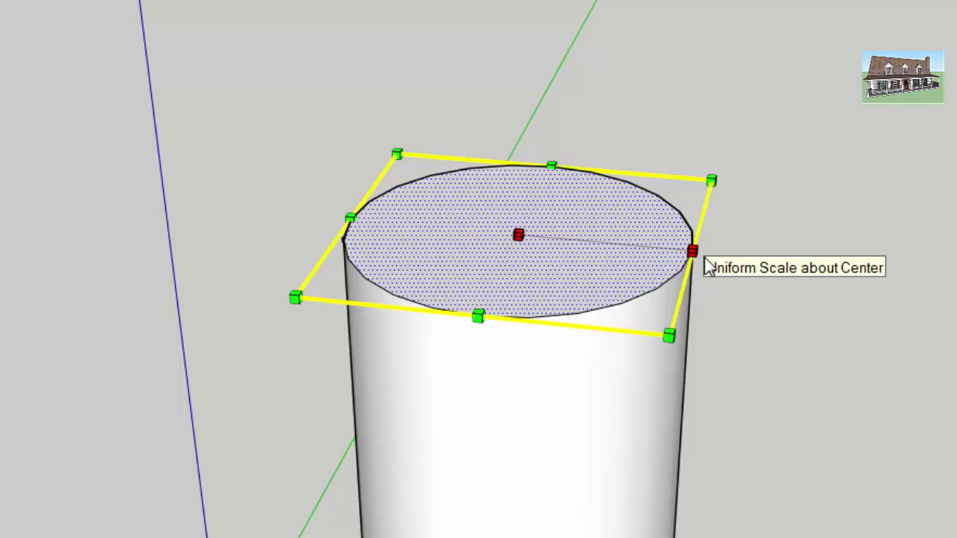
ctrl+shift+drag(696, 252, 916, 274)
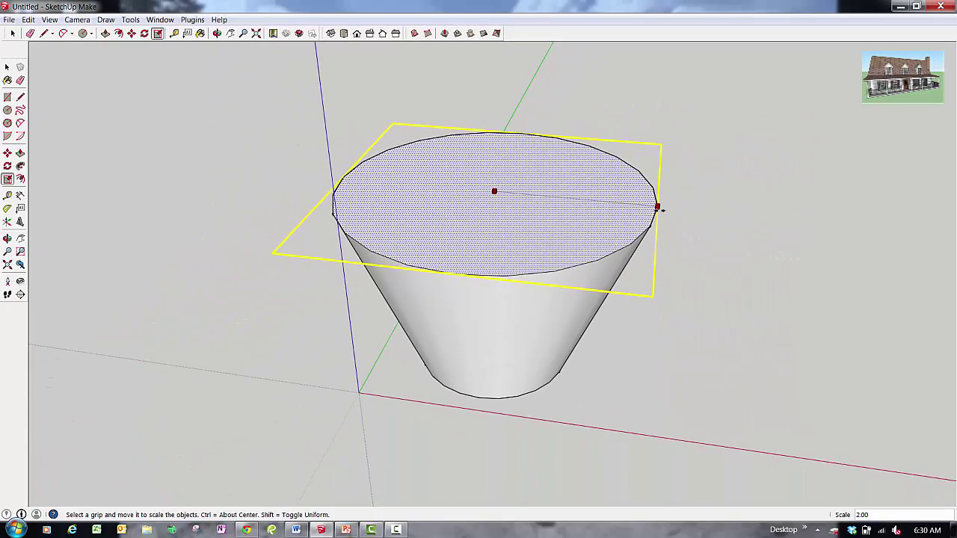
ctrl+shift+drag(660, 210, 661, 209)
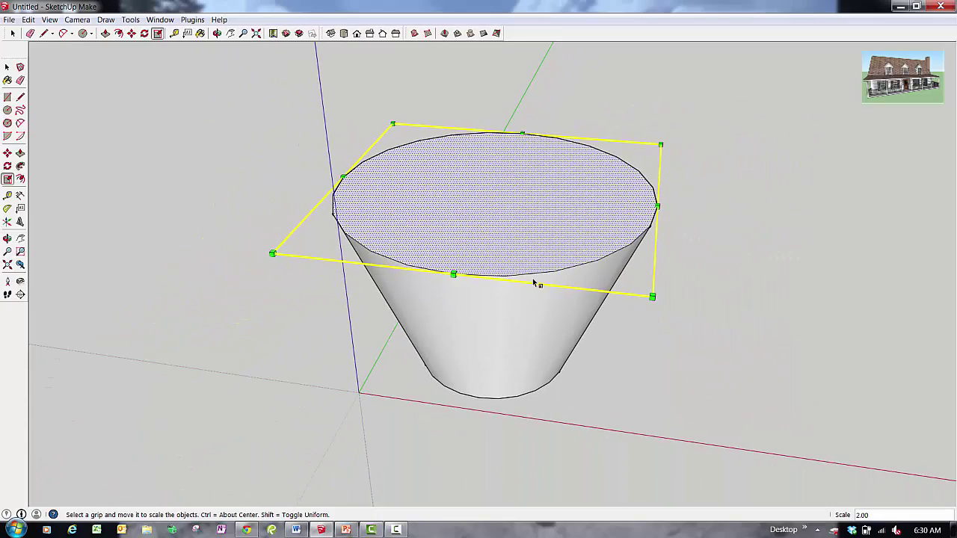
Try to flip the whole tapered cylinder upside down with a blue-axis scale of -1.00 from its top centre grip
scroll(535, 281, down, 2)
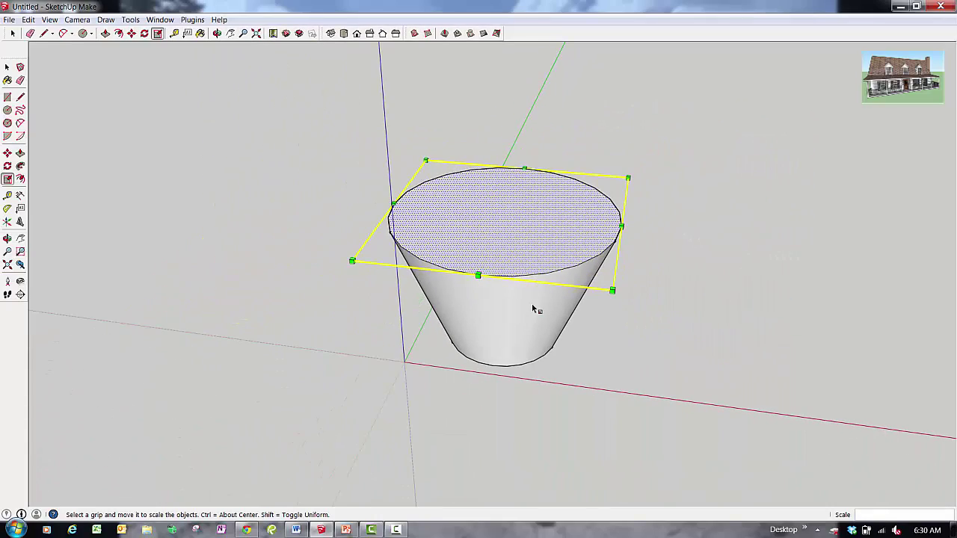
scroll(523, 265, down, 1)
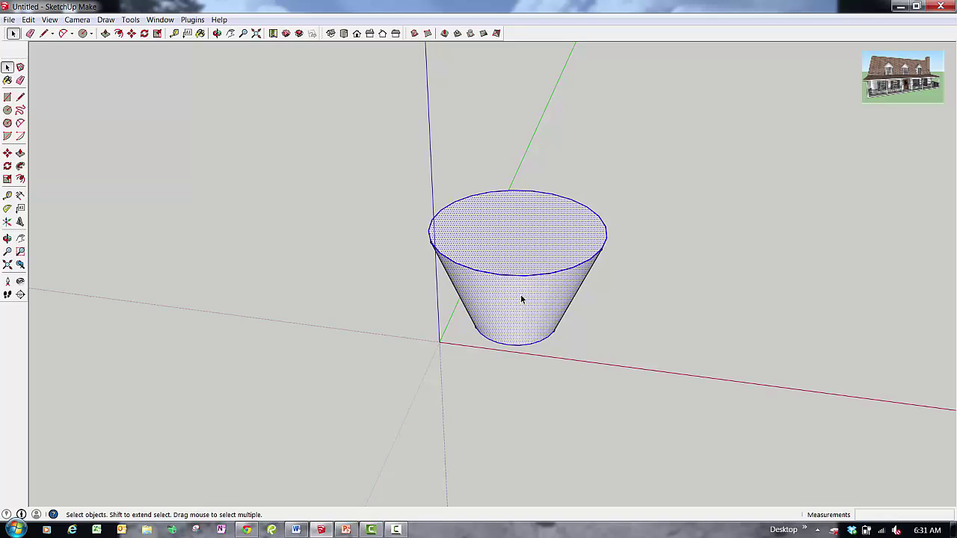
key(s)
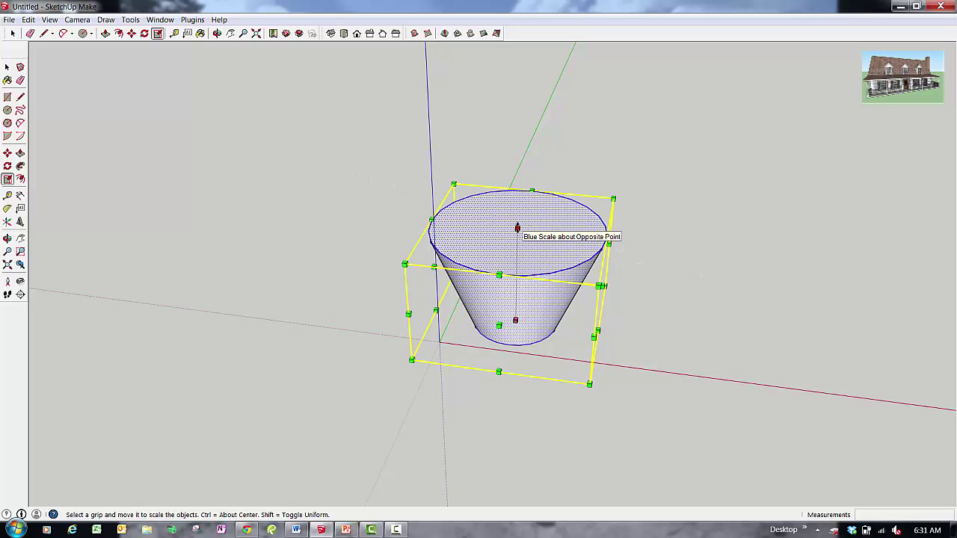
drag(517, 227, 514, 399)
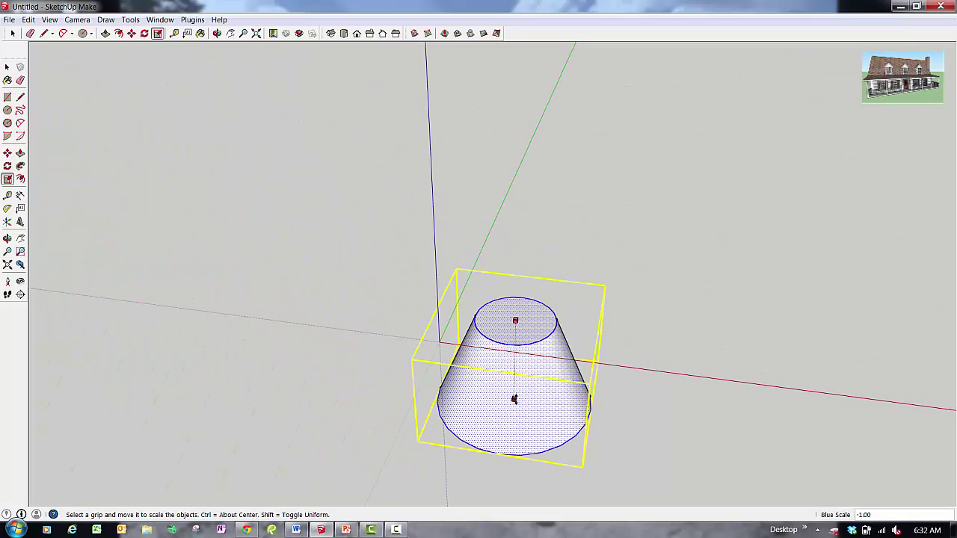
drag(514, 399, 521, 366)
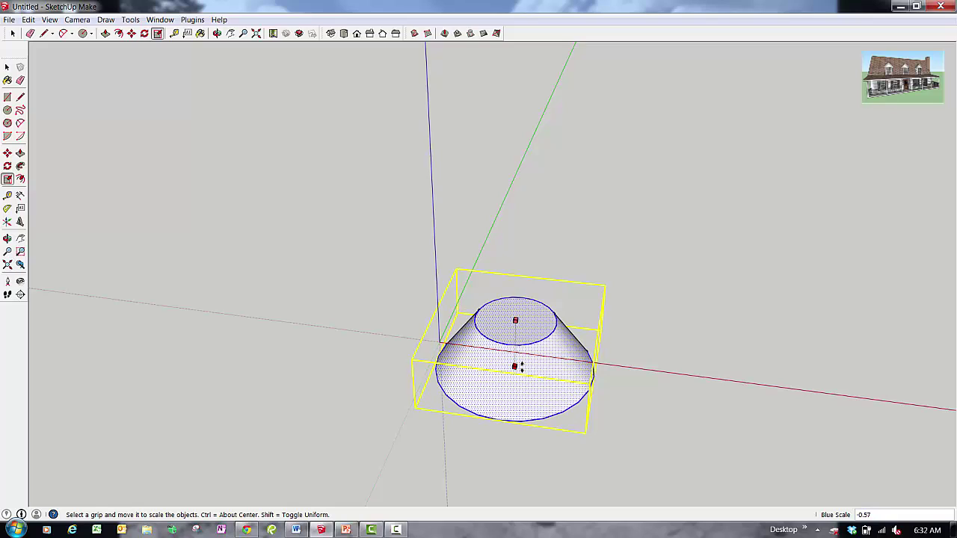
key(Escape)
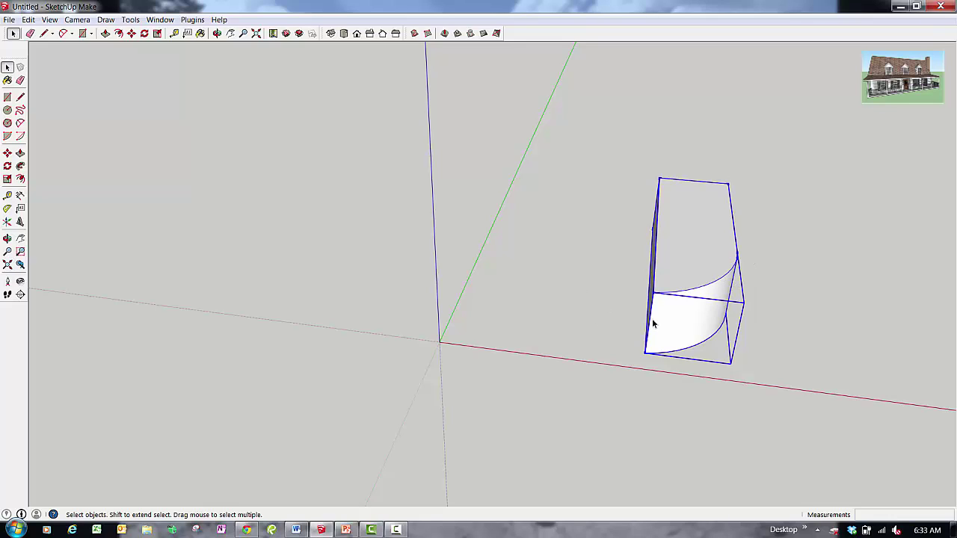
Try to mirror the curved-front half piece by scaling it through itself along the red axis
key(s)
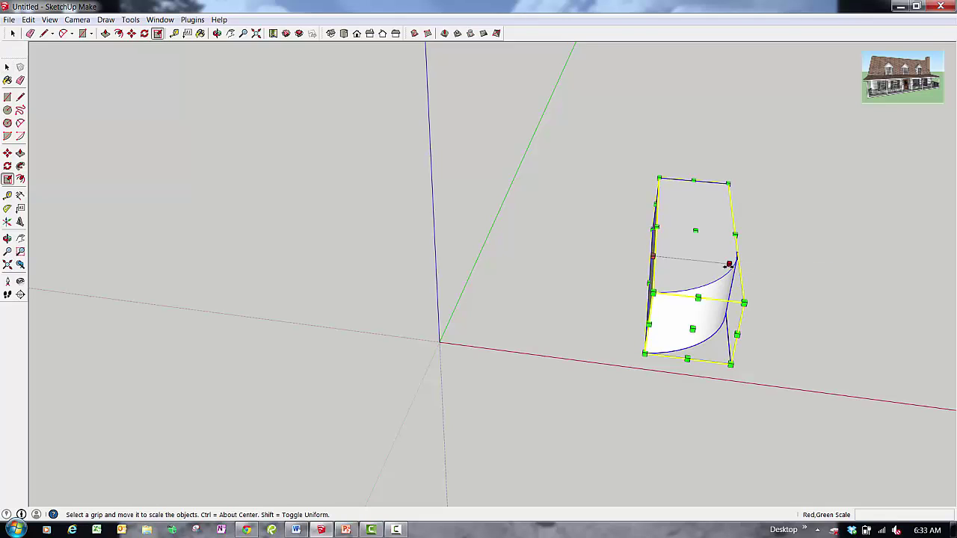
drag(729, 263, 560, 247)
key(space)
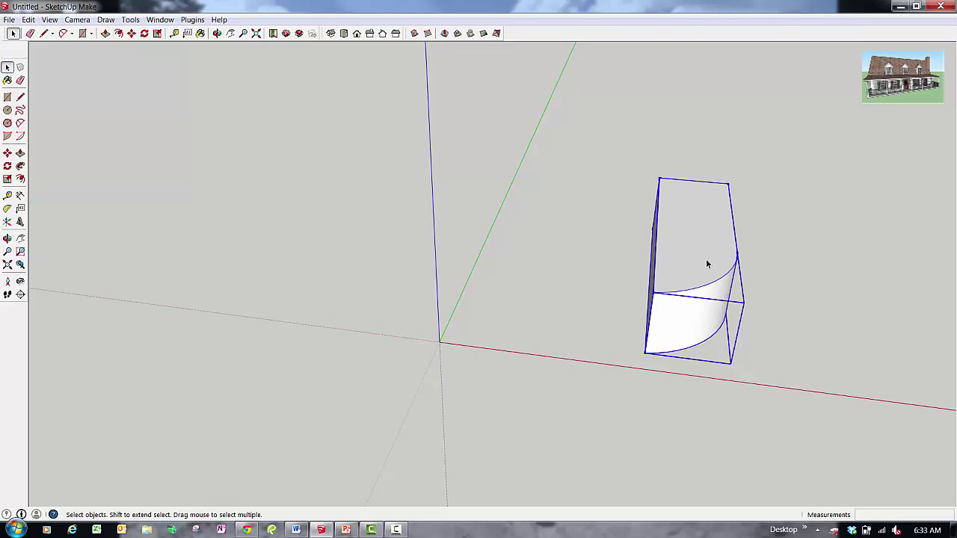
key(m)
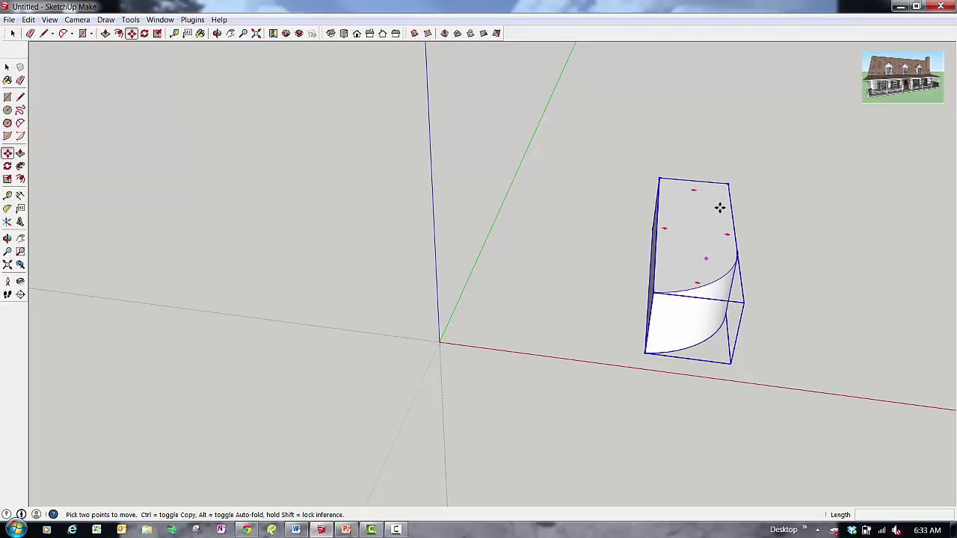
key(space)
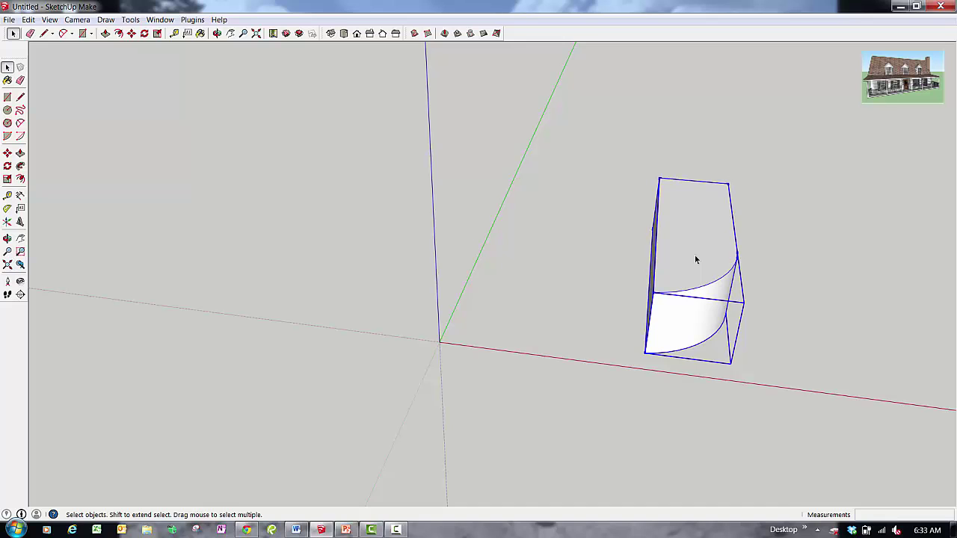
Copy the curved-front half piece along the red axis so the copy sits flush against the original's straight side
key(m)
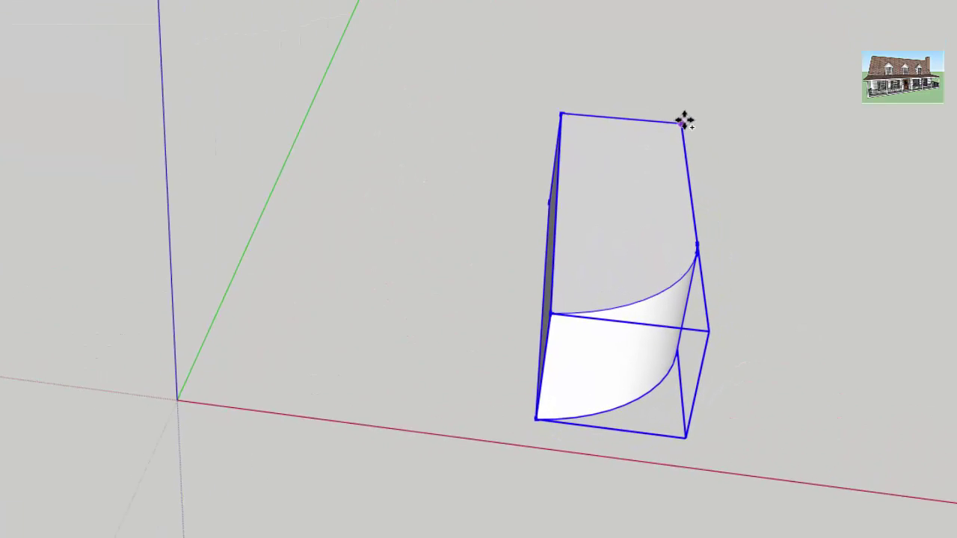
click(684, 121)
click(562, 120)
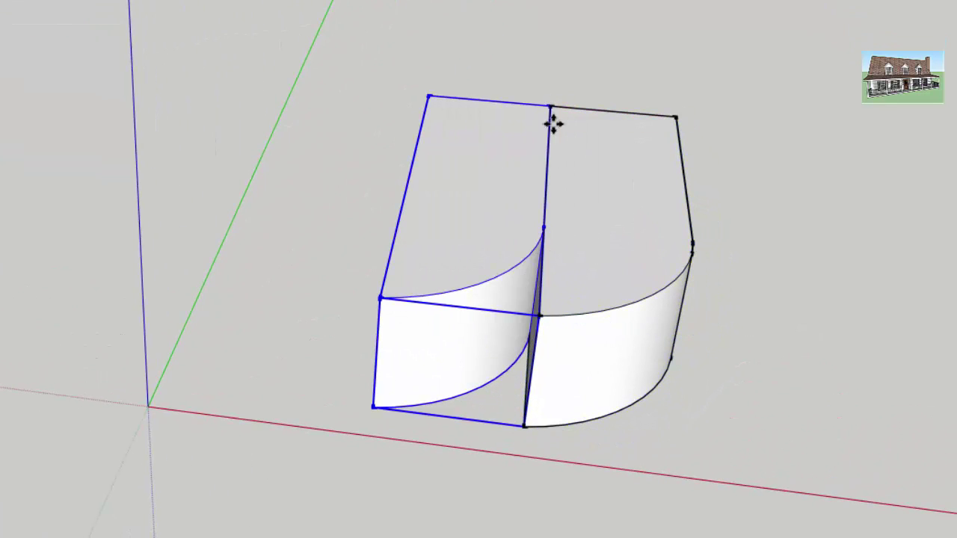
key(space)
Try to mirror the copied half piece along the red axis about the opposite point
key(m)
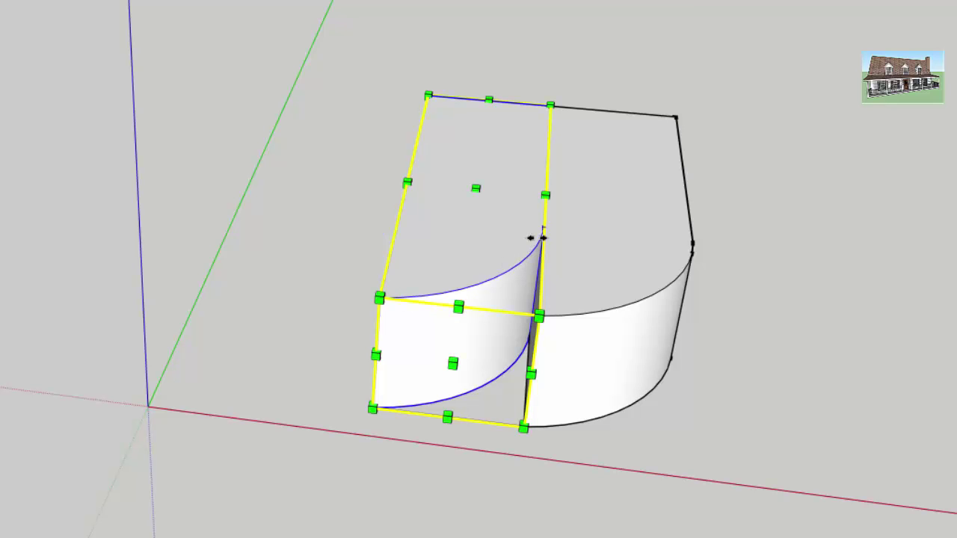
click(540, 238)
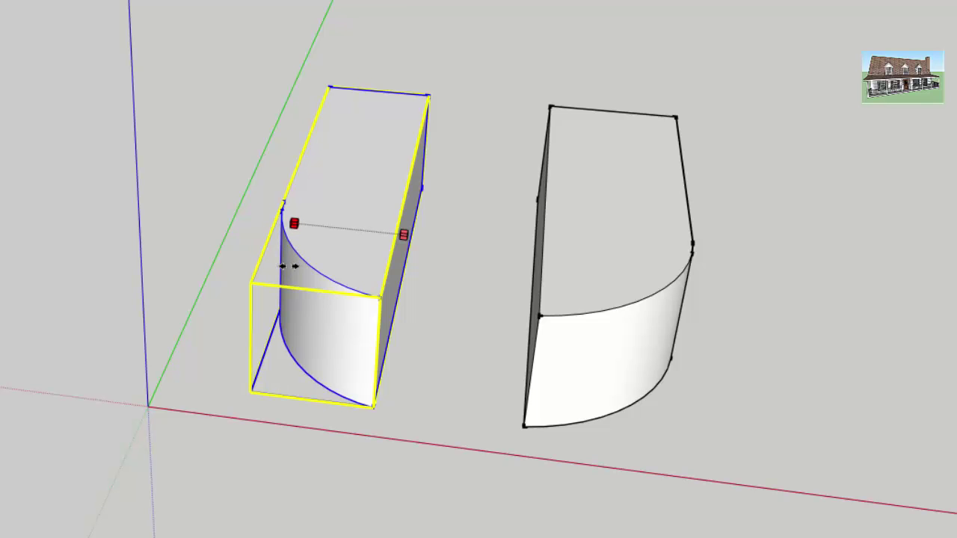
click(539, 247)
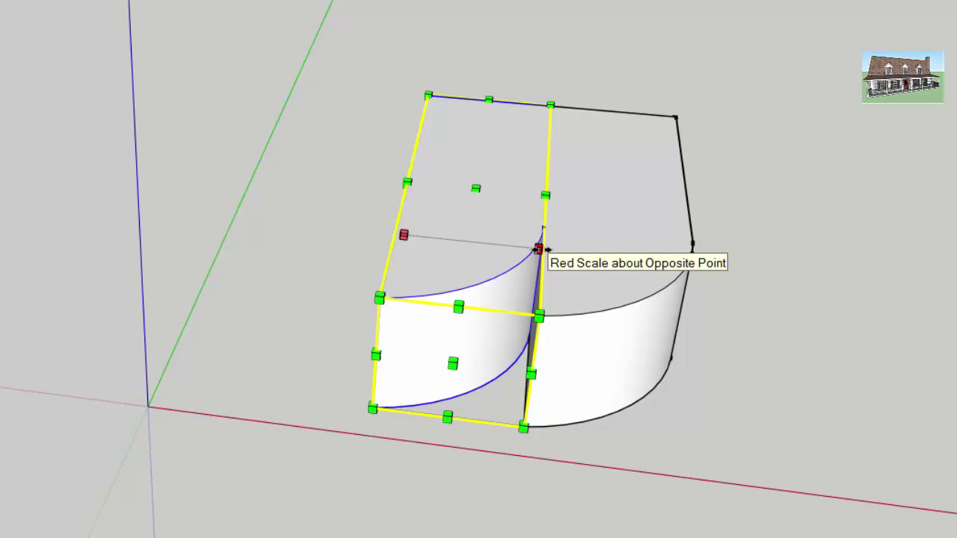
Try to mirror the copied half piece in place with a red-axis scale of -1.00 about its centre
drag(538, 248, 391, 240)
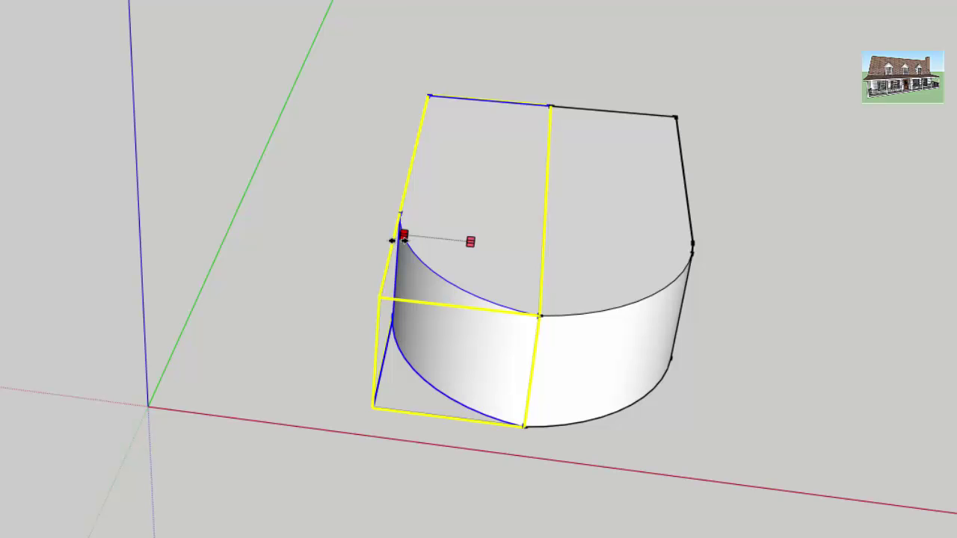
key(ctrl)
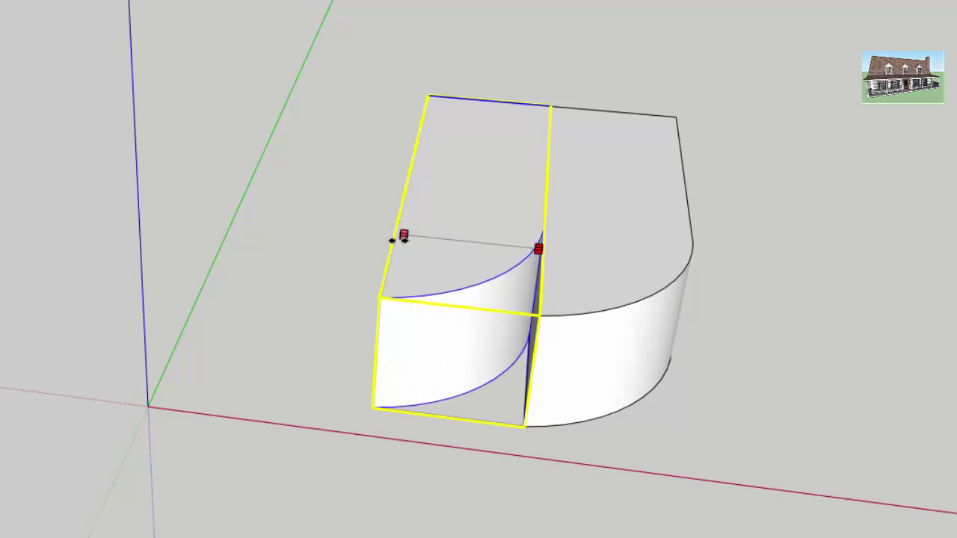
mouse_move(397, 240)
mouse_down()
mouse_move(511, 241)
mouse_move(194, 212)
mouse_move(404, 235)
mouse_up()
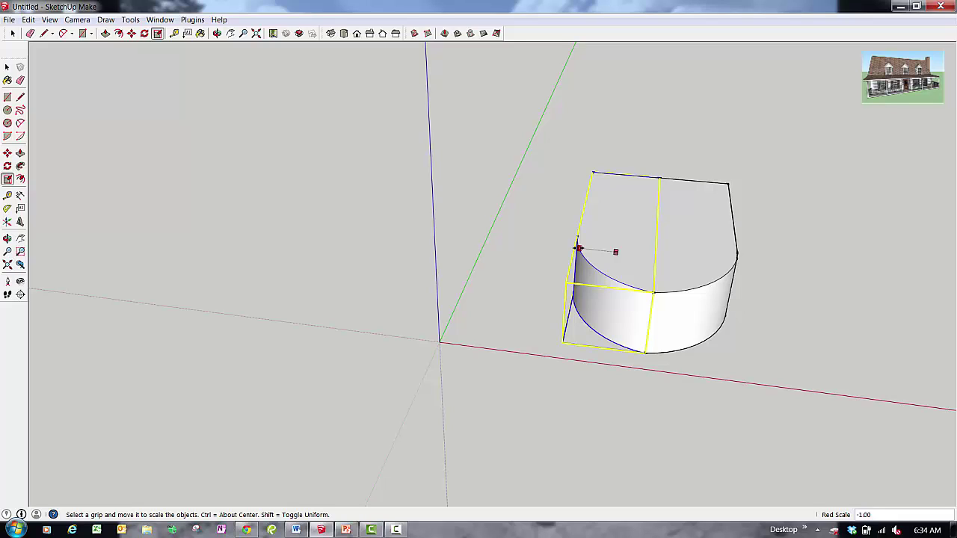
click(578, 248)
key(space)
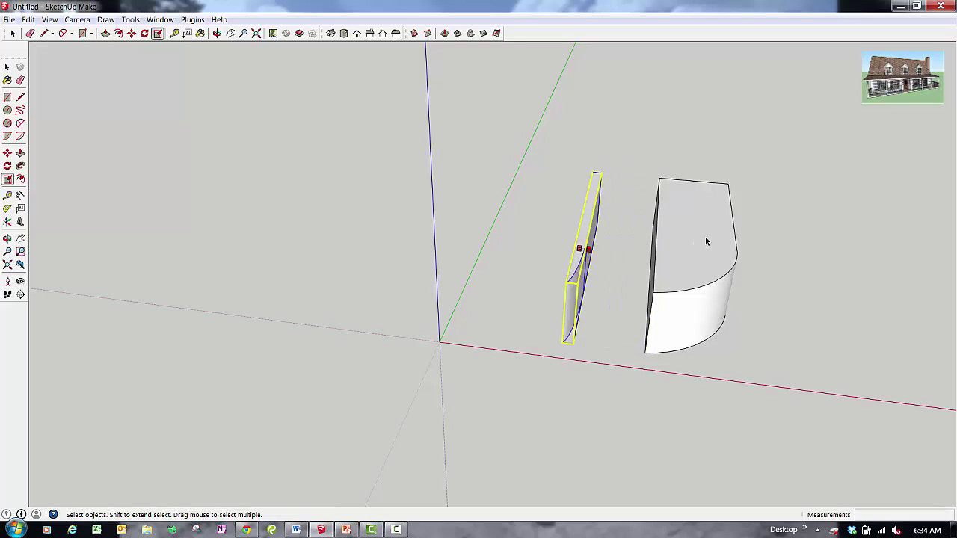
Mirror the copied half piece in place by scaling it -1.00 along the red axis about its centre
middle_drag(718, 263, 635, 242)
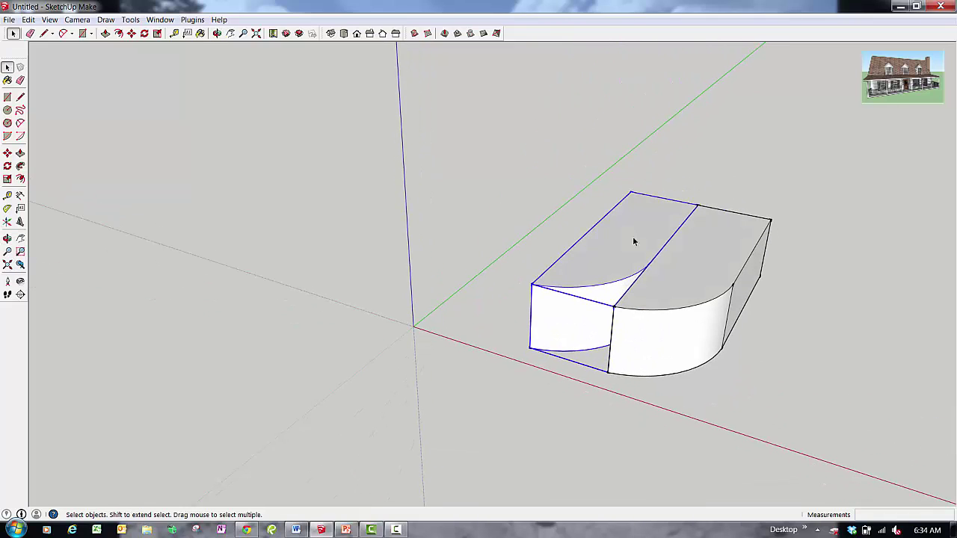
key(s)
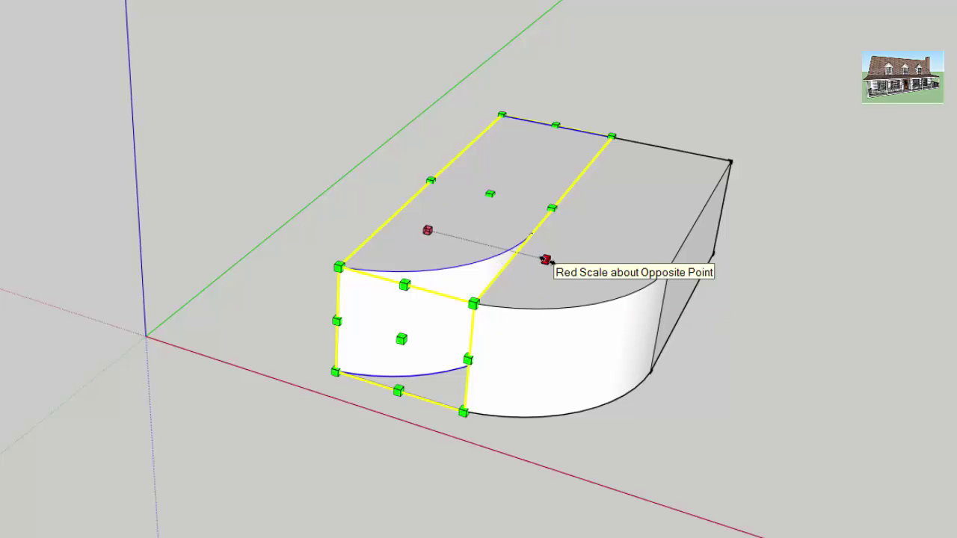
key(space)
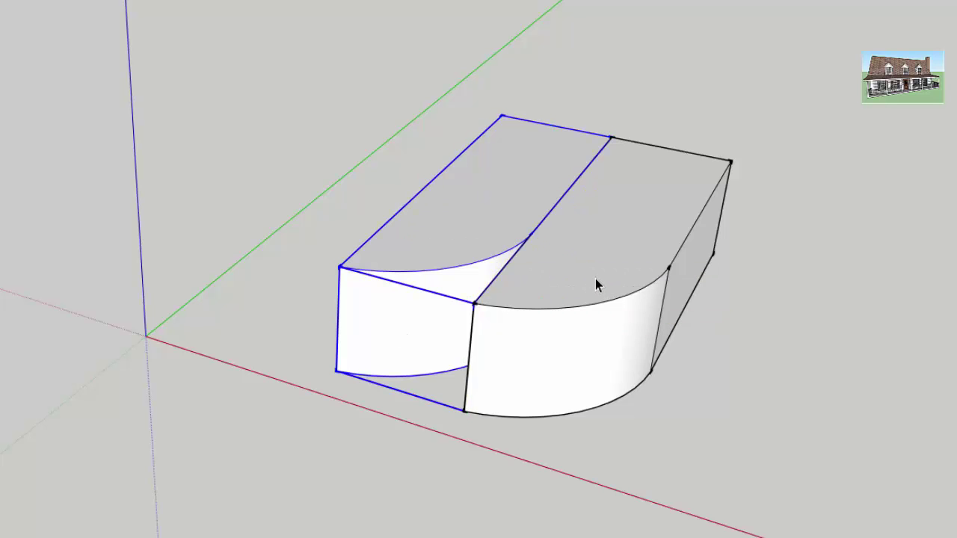
key(s)
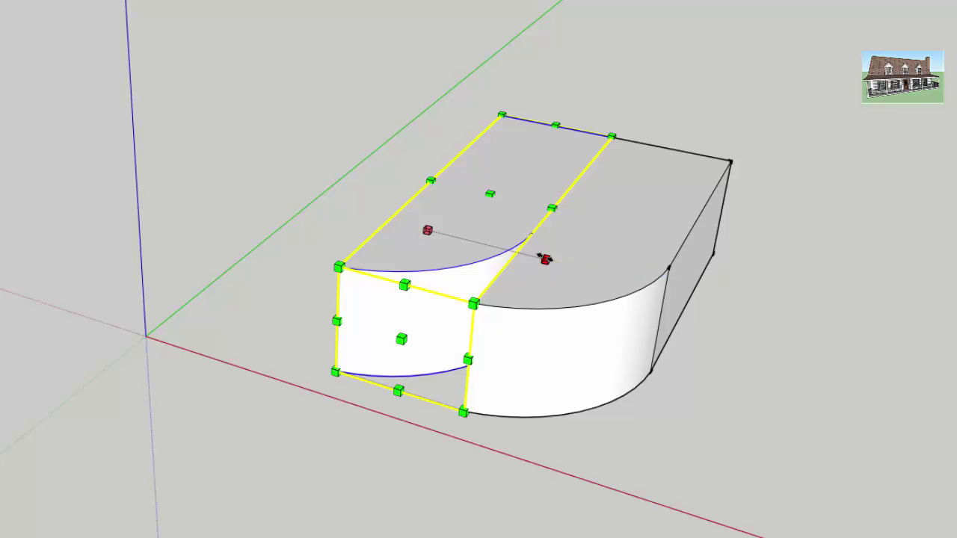
drag(545, 259, 431, 224)
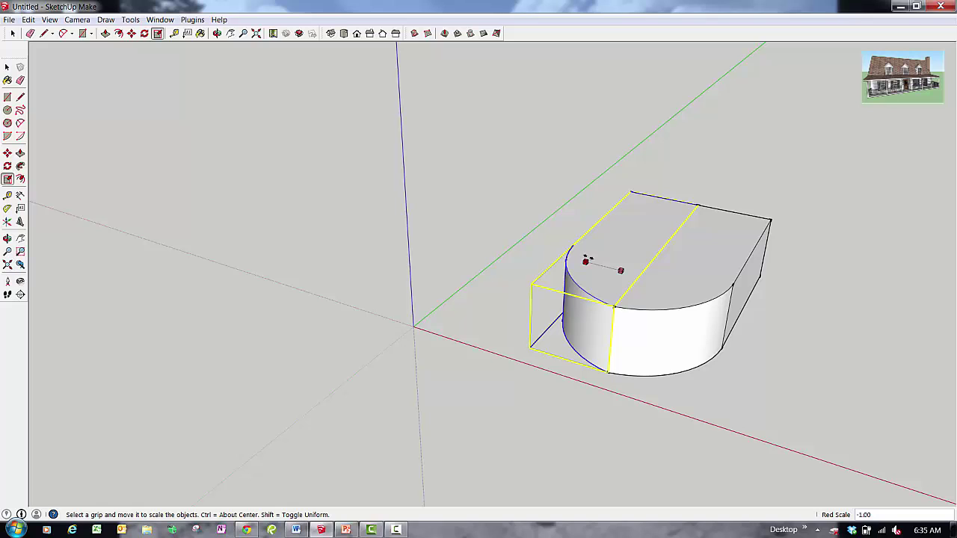
drag(587, 259, 592, 261)
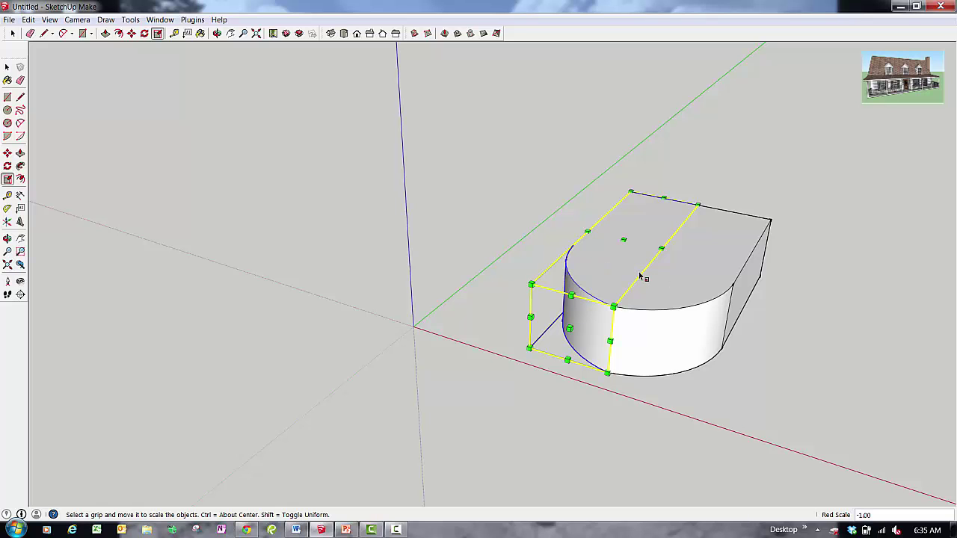
middle_drag(677, 273, 747, 216)
scroll(743, 219, up, 2)
middle_drag(703, 238, 569, 276)
key(space)
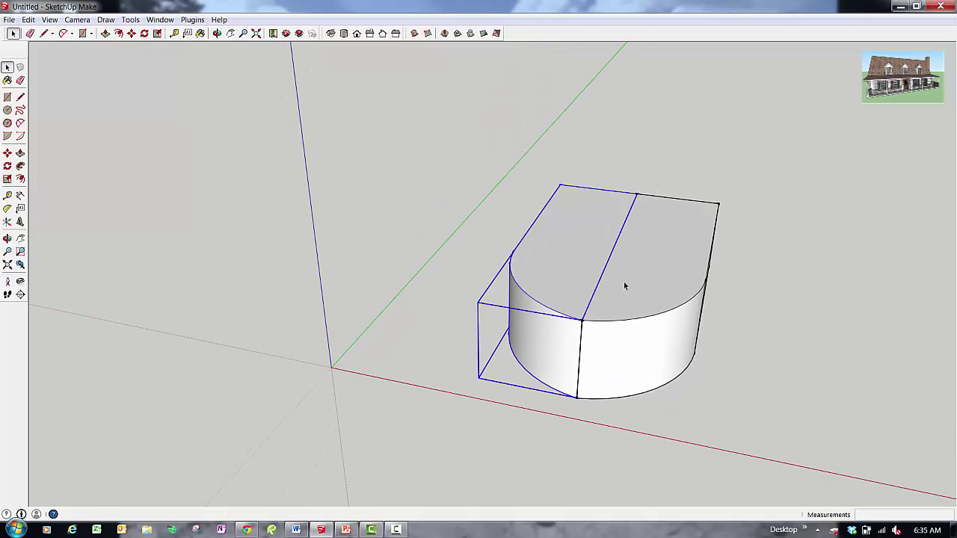
Select the original and the mirrored half pieces in turn to check them as separate components
click(637, 300)
click(581, 272)
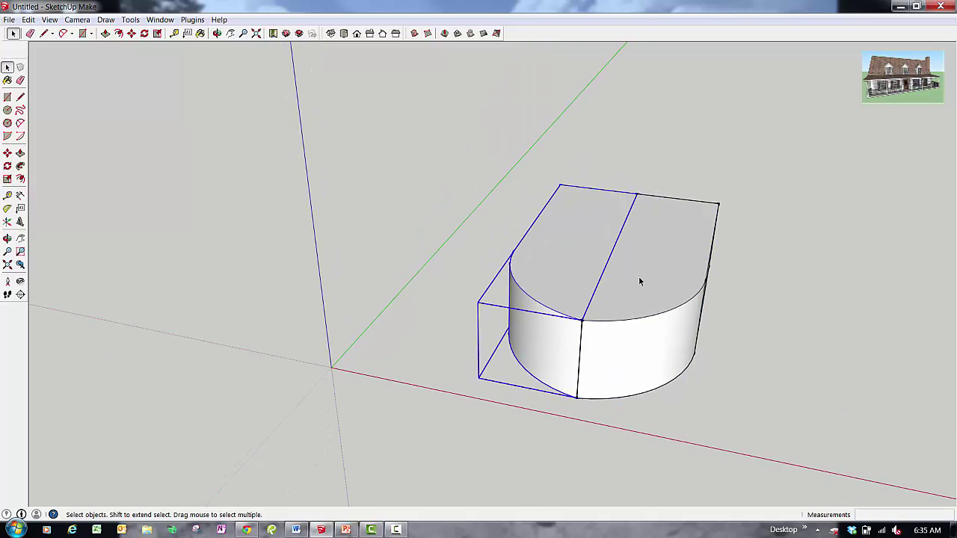
click(632, 285)
click(574, 267)
scroll(649, 285, down, 4)
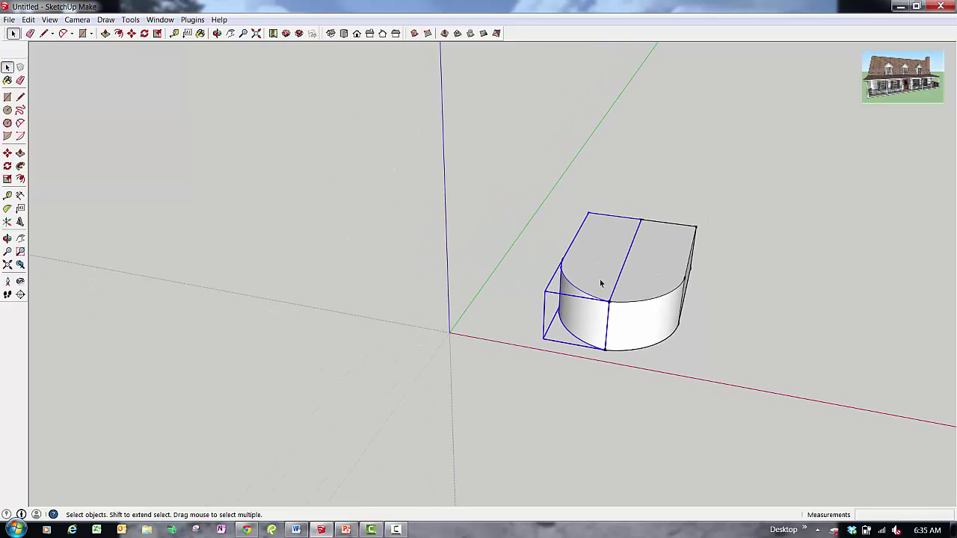
Open the original half piece for editing and scale its top face outward along the red axis, away from the centre seam
click(653, 285)
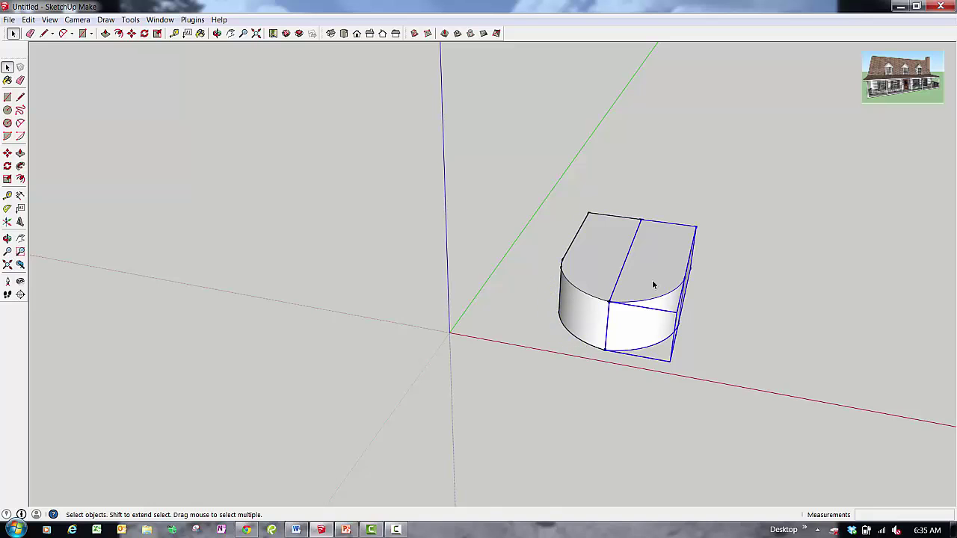
double_click(653, 285)
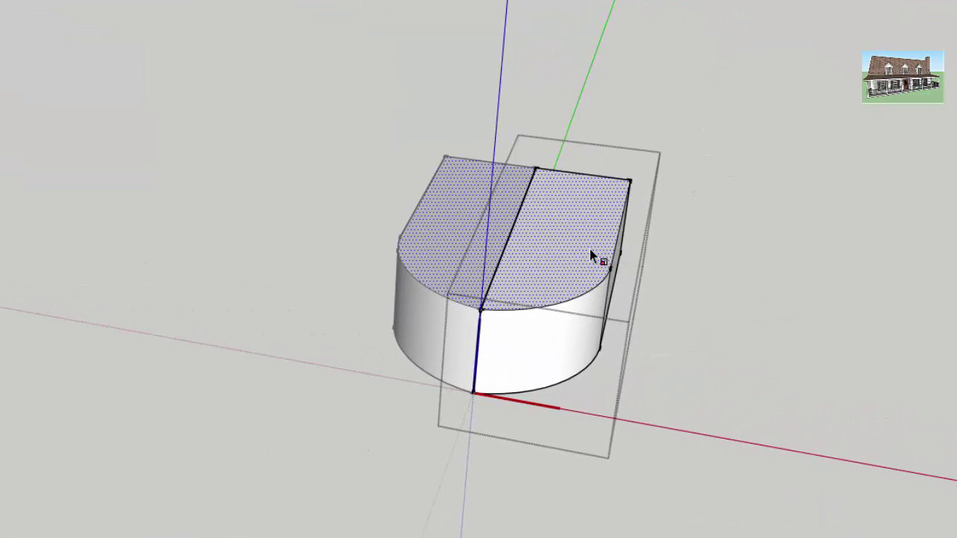
key(s)
drag(611, 247, 707, 257)
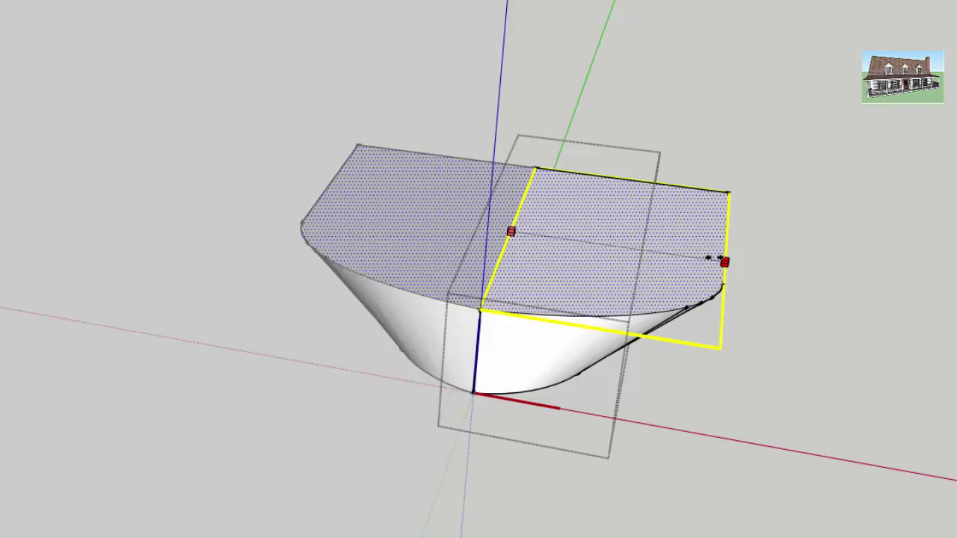
drag(707, 257, 683, 267)
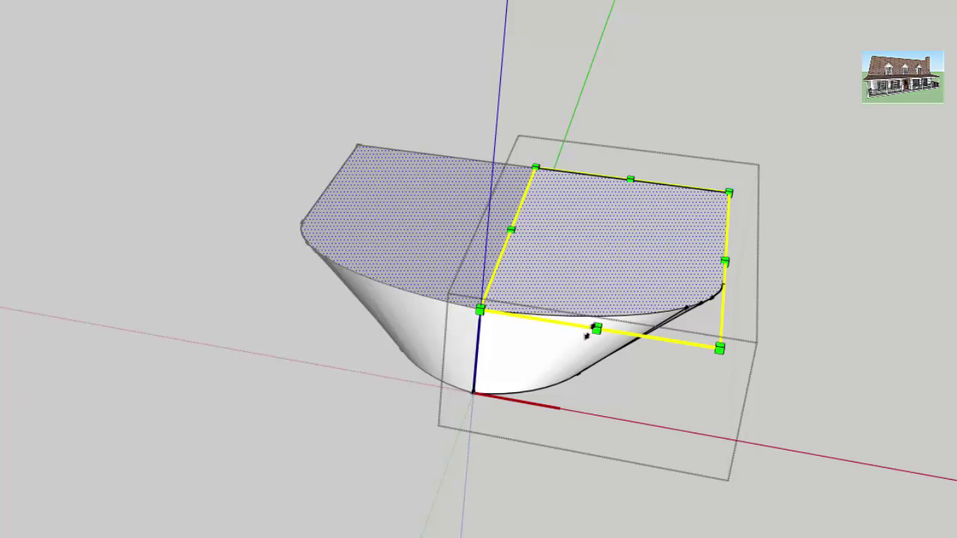
Scale the top face outward along the green axis at both the front and back, and delete it to open the shape
drag(589, 335, 576, 417)
drag(630, 180, 649, 142)
key(space)
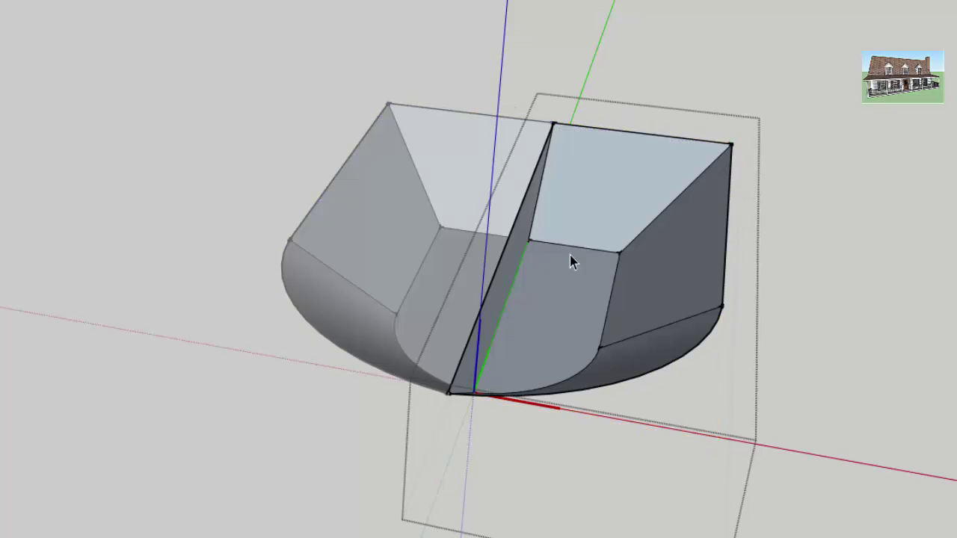
Delete the dividing wall along the centre seam of the half piece and close the component
mouse_move(784, 234)
middle_down()
mouse_move(892, 222)
mouse_move(571, 213)
middle_up()
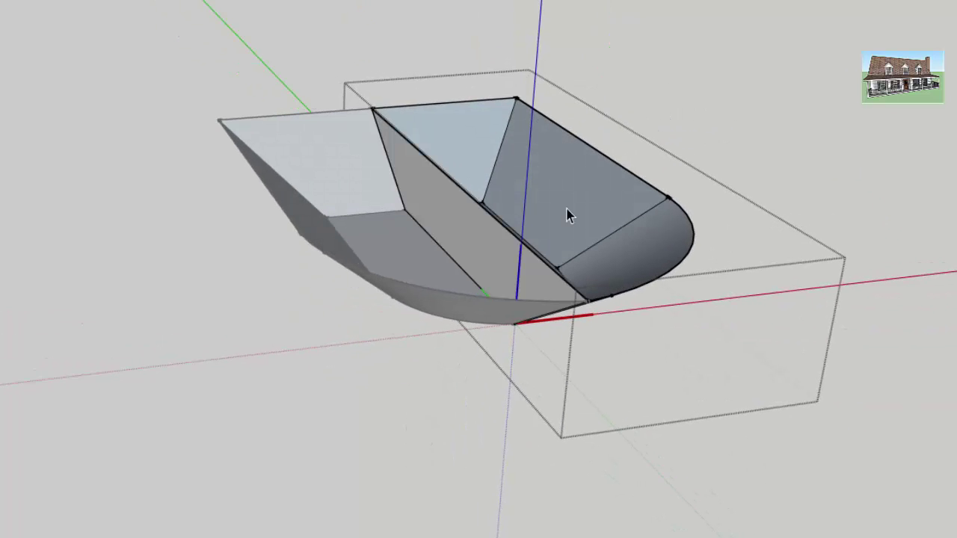
key(e)
mouse_move(550, 256)
middle_down()
mouse_move(495, 253)
mouse_move(494, 239)
middle_up()
ctrl+drag(493, 239, 516, 246)
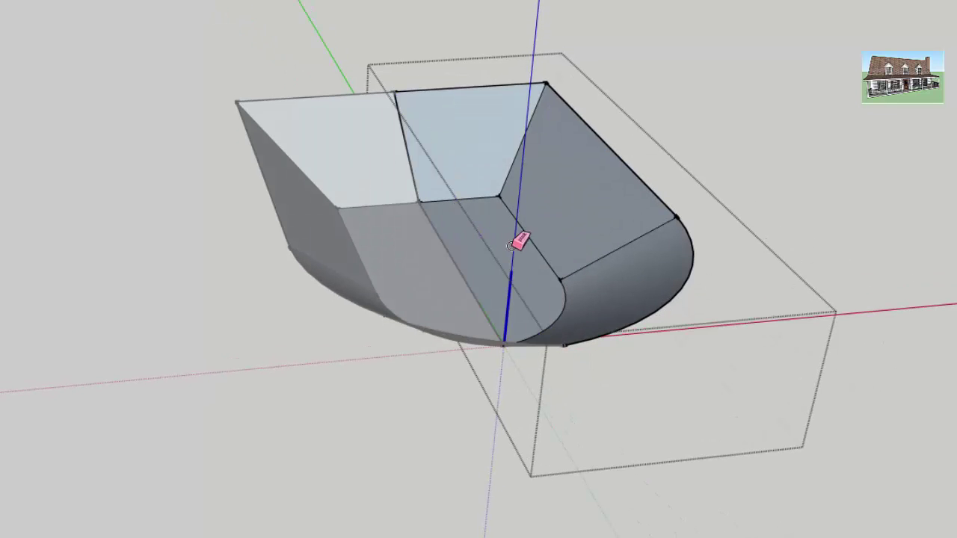
mouse_move(514, 247)
middle_down()
mouse_move(651, 251)
mouse_move(897, 175)
mouse_move(668, 220)
mouse_move(545, 291)
mouse_move(672, 267)
mouse_move(684, 252)
mouse_move(532, 266)
middle_up()
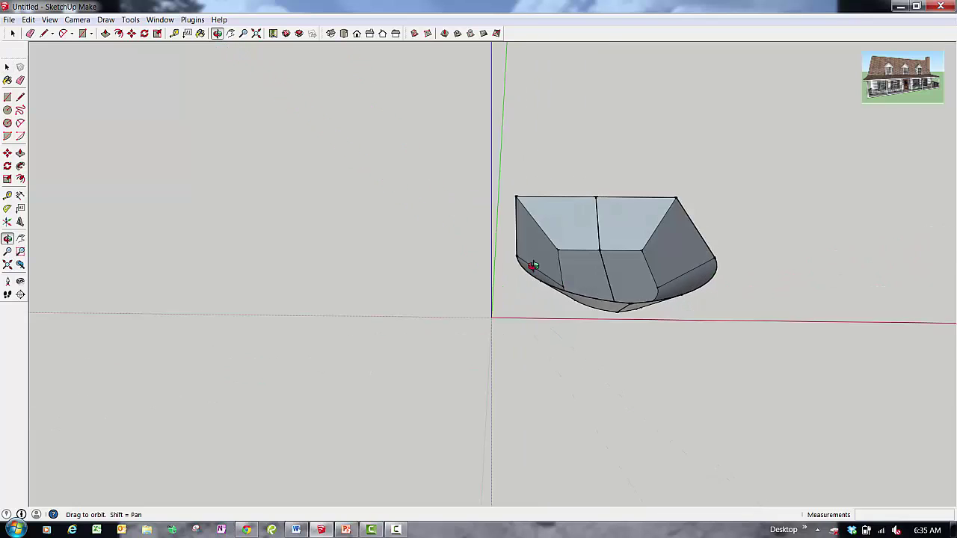
drag(533, 266, 384, 256)
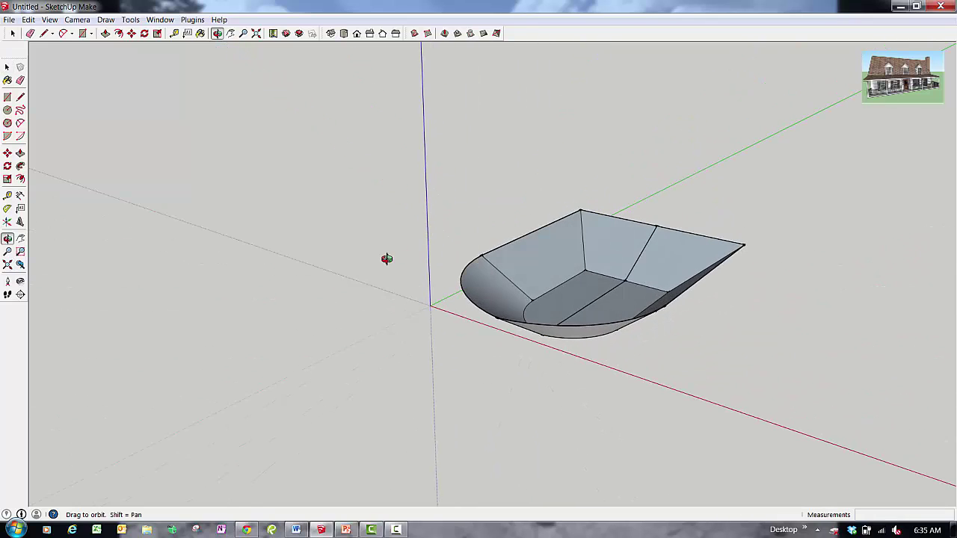
key(space)
scroll(600, 279, down, 3)
scroll(591, 261, up, 4)
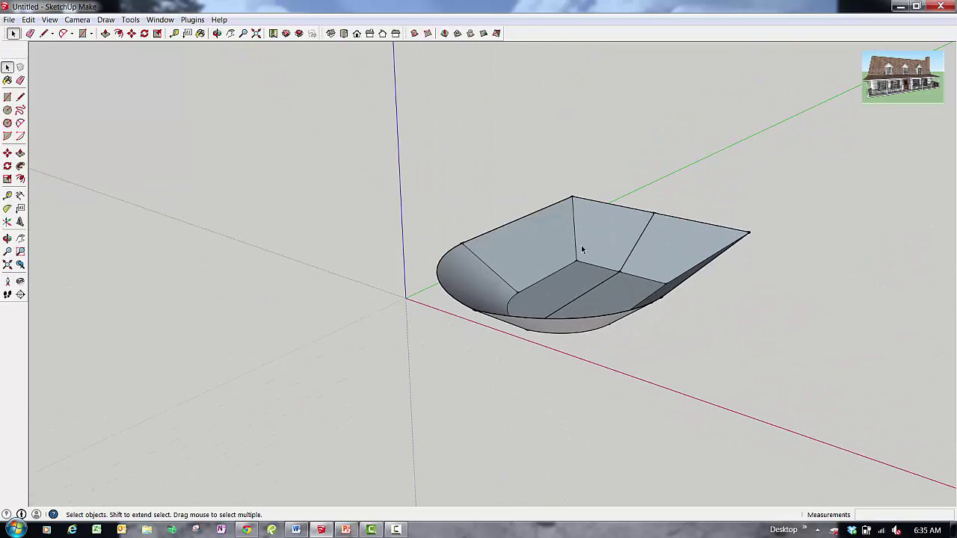